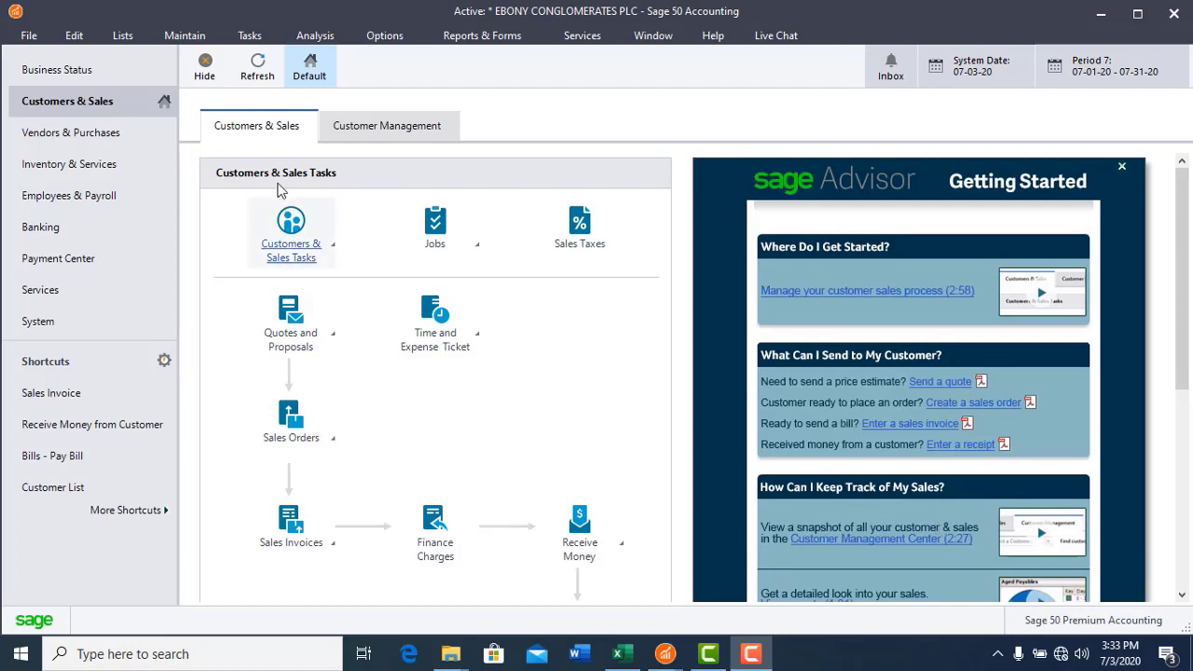
# Step: Open Maintain Vendors and check the vendor ID lookup, which is still empty
pyautogui.click(186, 35)
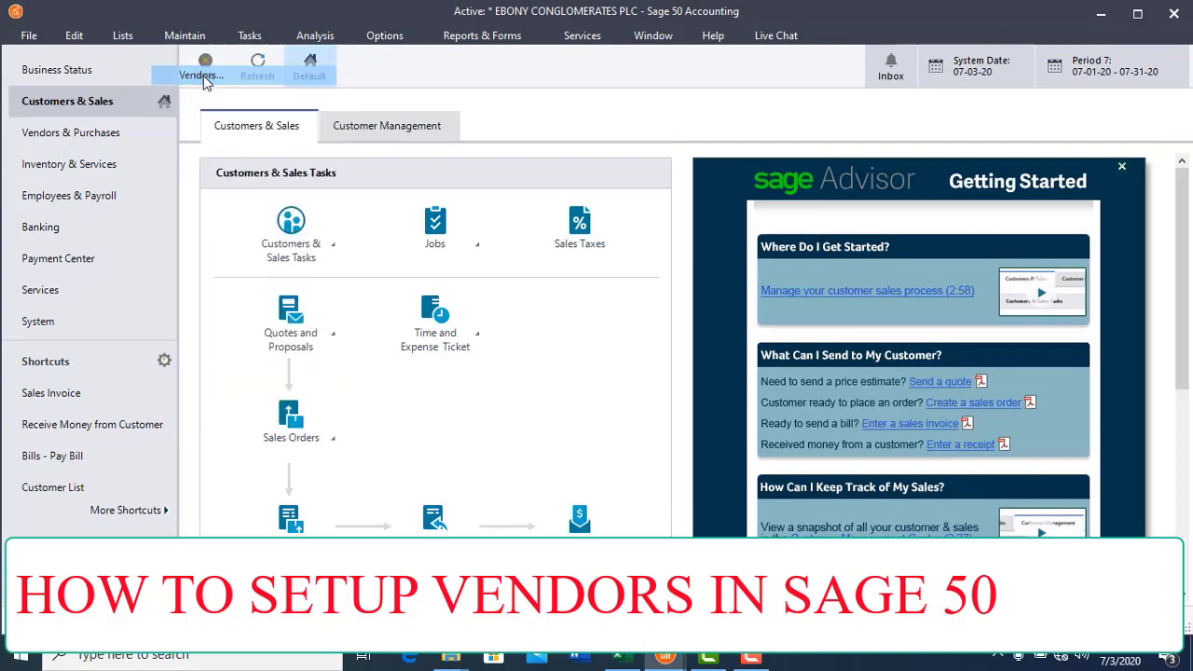
pyautogui.click(206, 78)
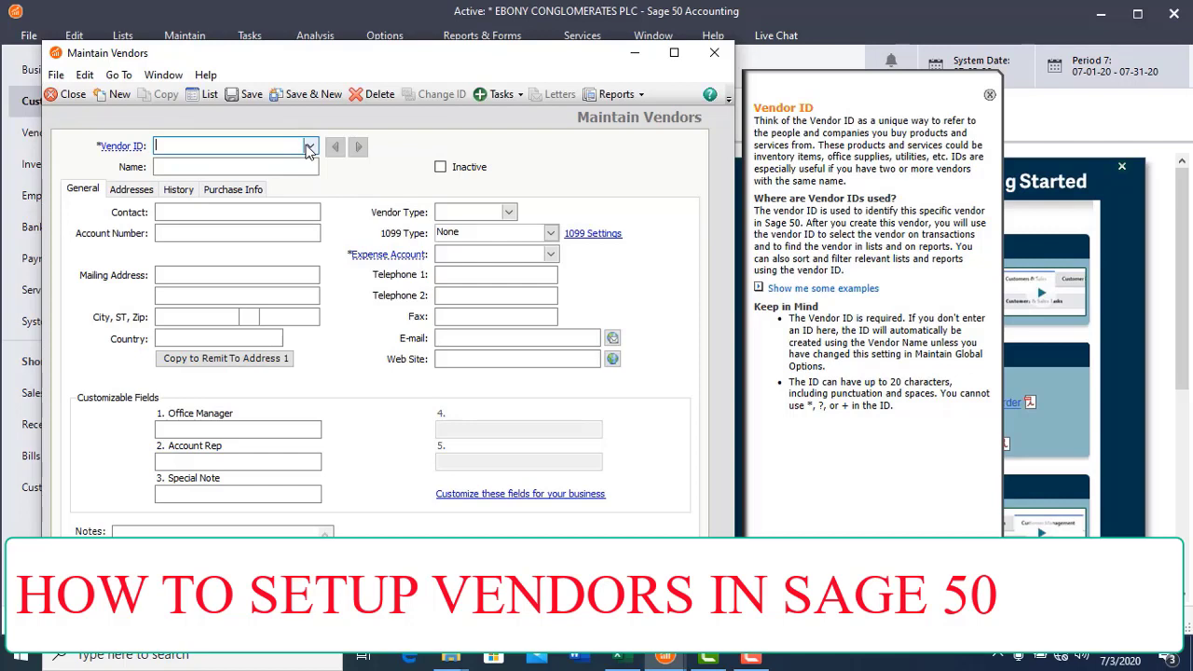
pyautogui.click(309, 147)
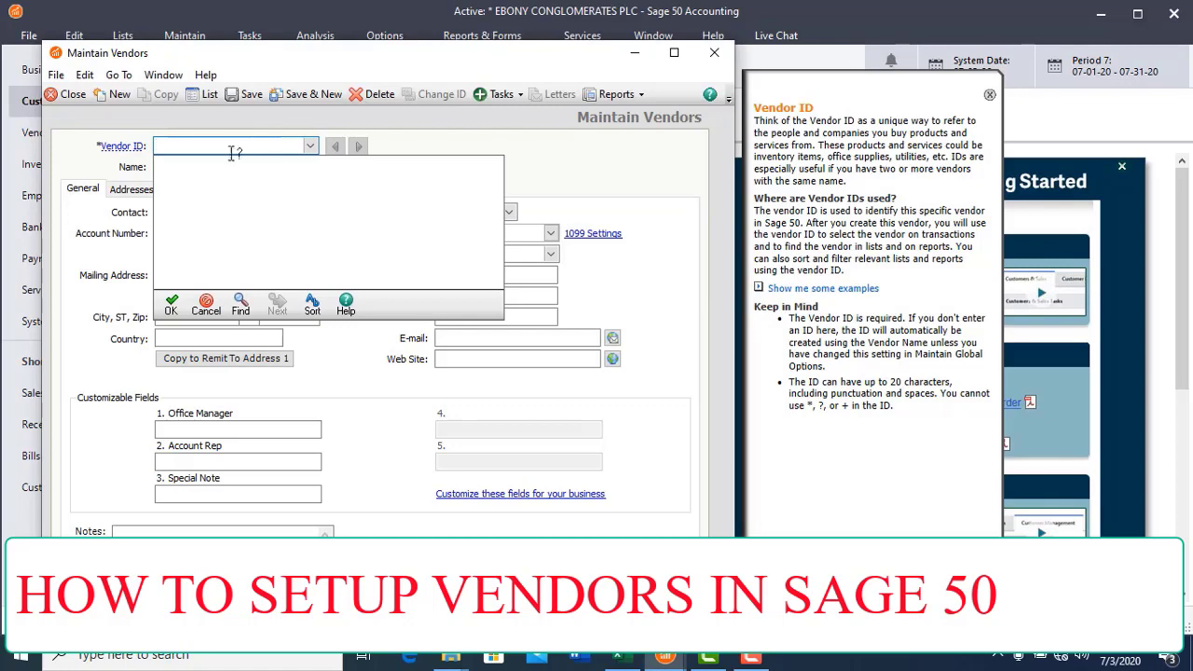
pyautogui.click(147, 173)
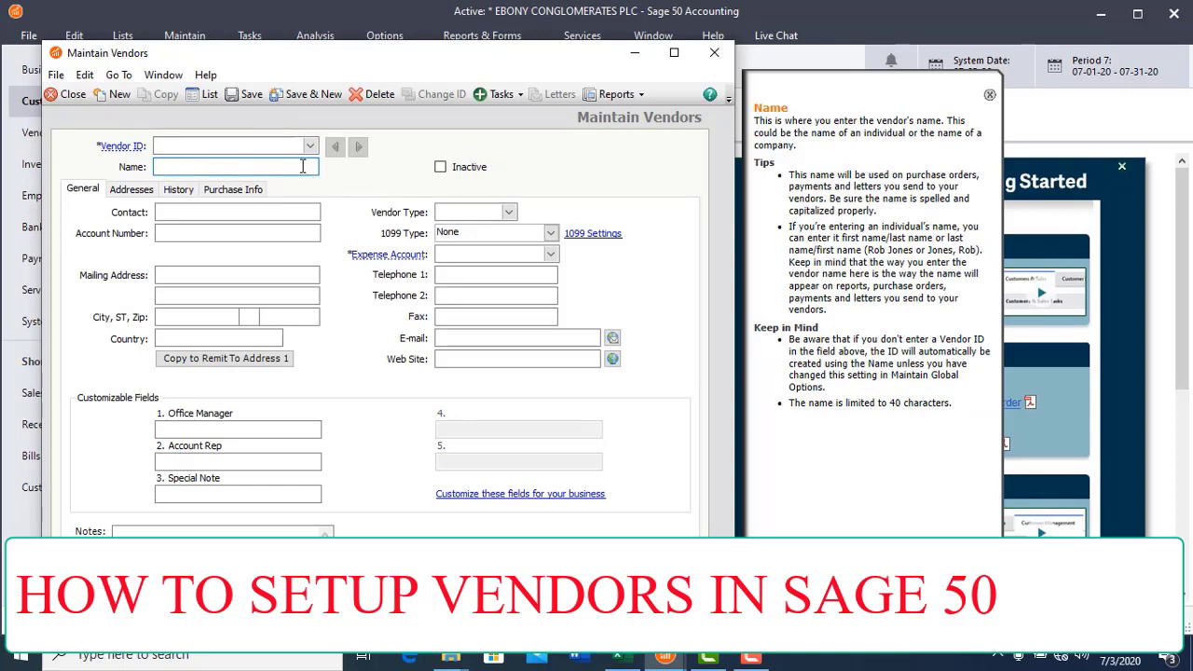
# Step: Review the Mailing Address, Vendor Type and Expense Account fields, then bring up the Excel vendor list
pyautogui.click(268, 279)
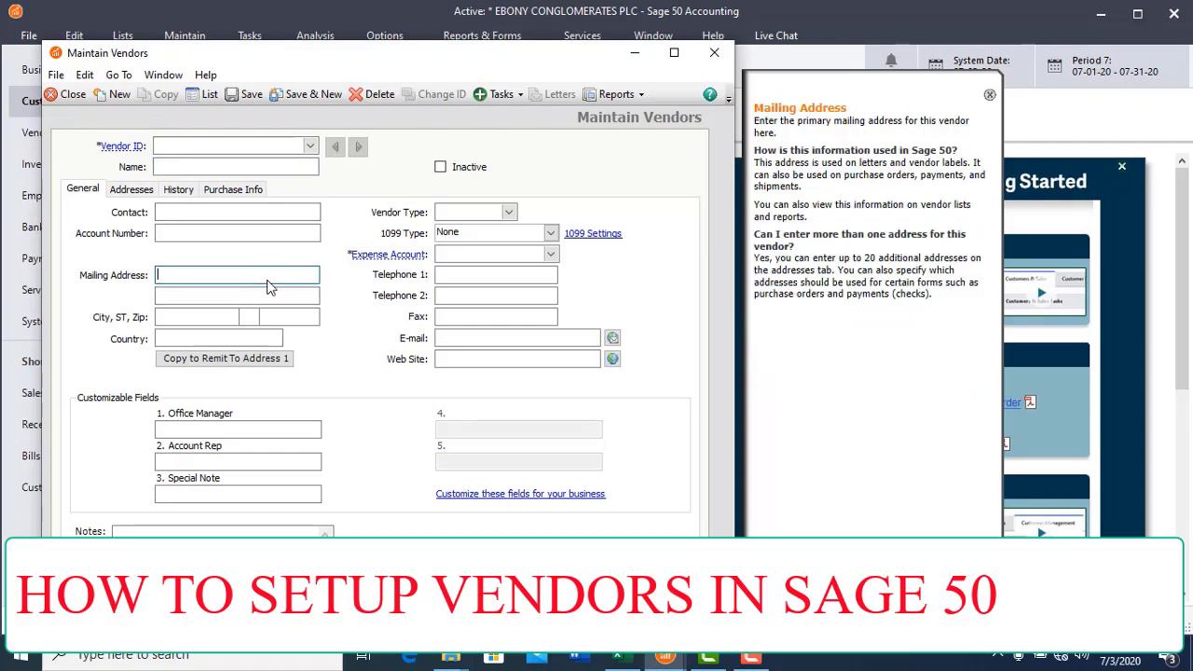
pyautogui.click(465, 216)
pyautogui.click(457, 257)
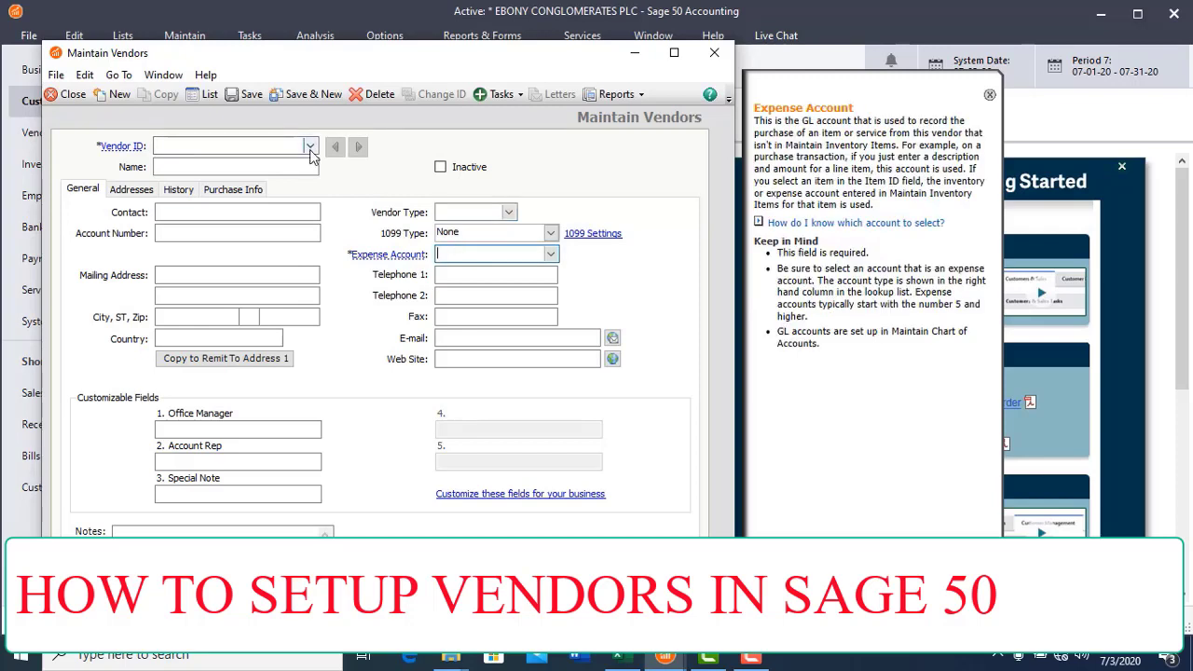
pyautogui.click(617, 660)
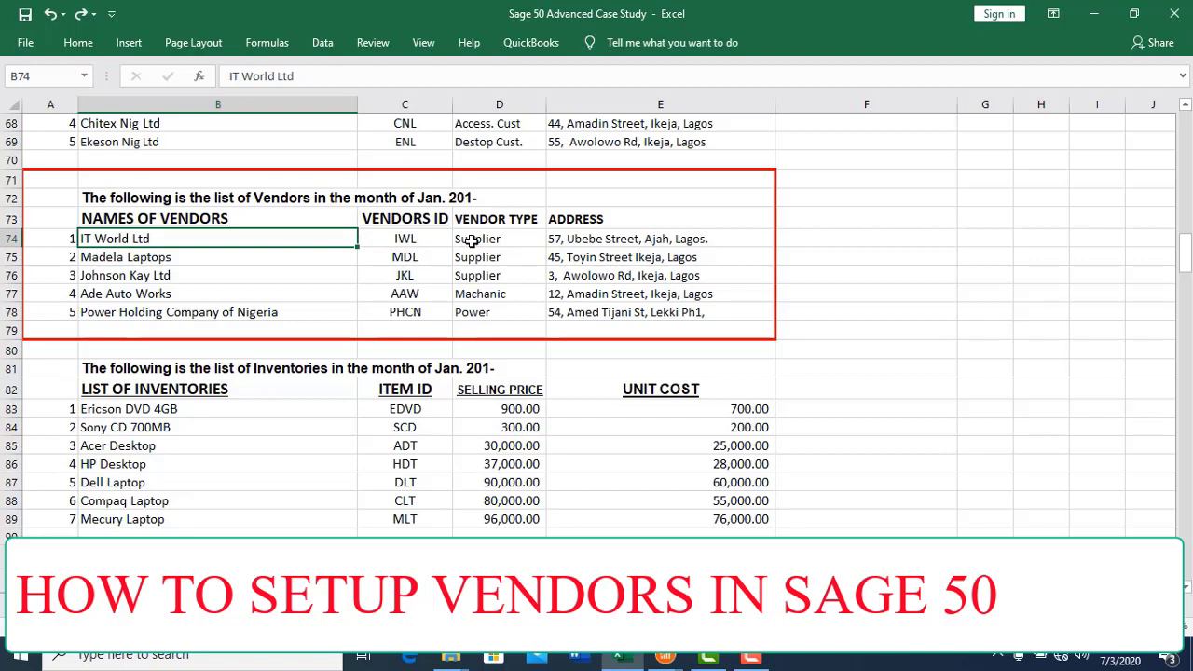
# Step: Review IT World Ltd's row in the January list and copy its vendor ID IWL from C74
pyautogui.click(419, 242)
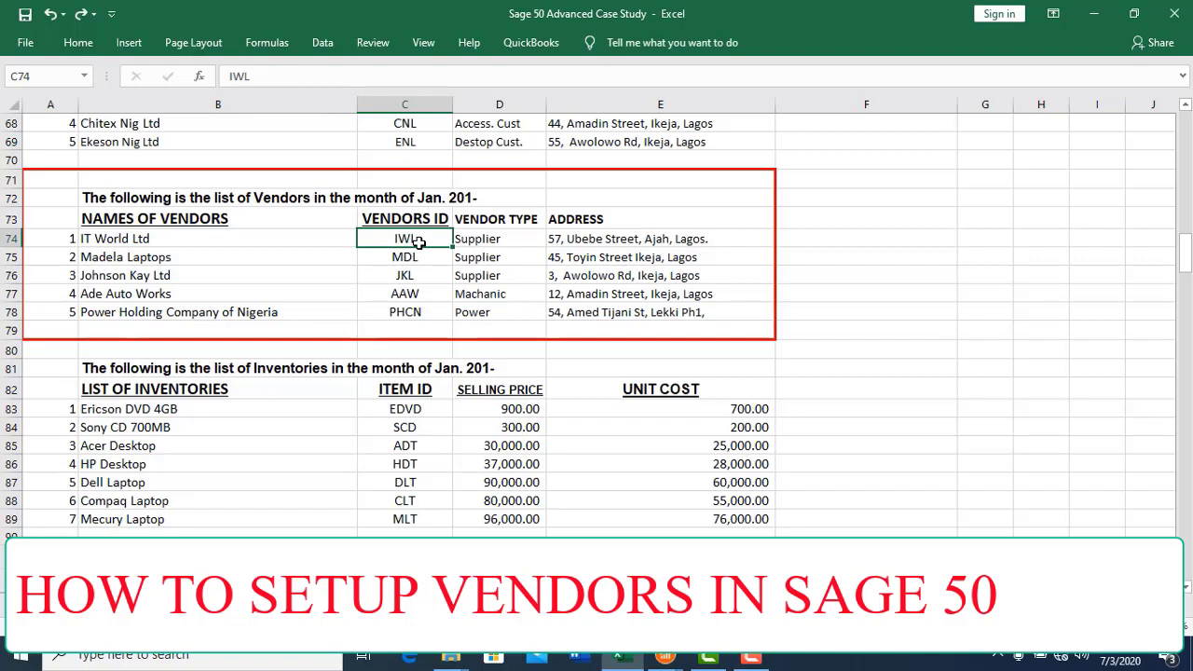
pyautogui.click(488, 239)
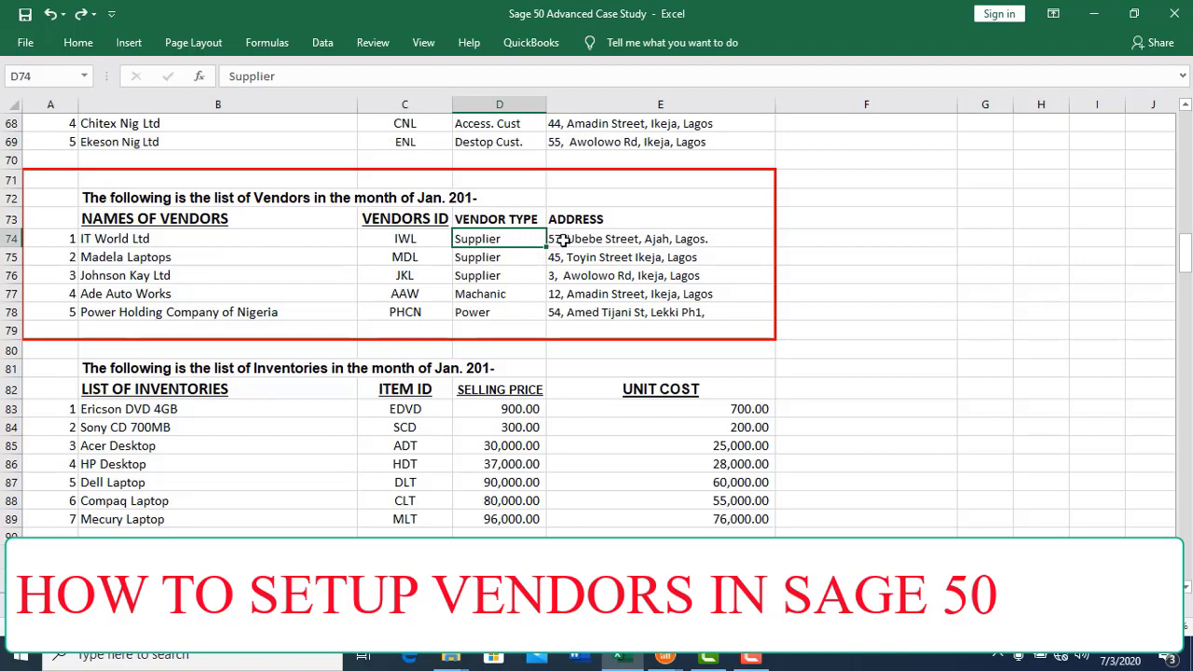
pyautogui.click(563, 240)
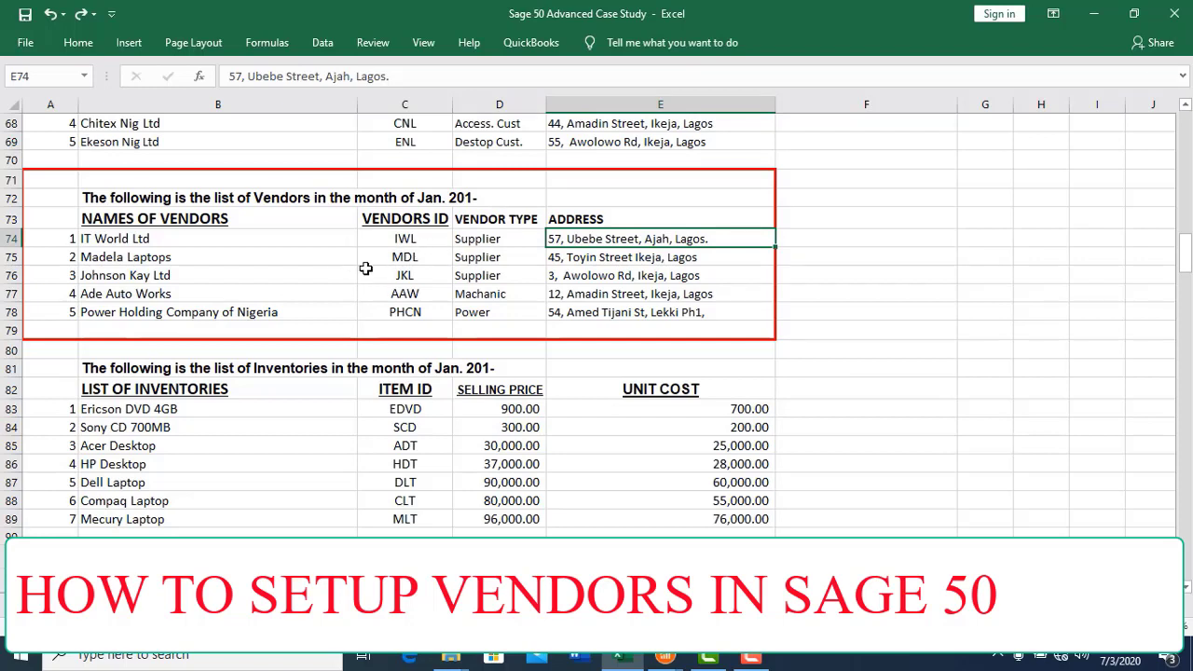
pyautogui.click(410, 242)
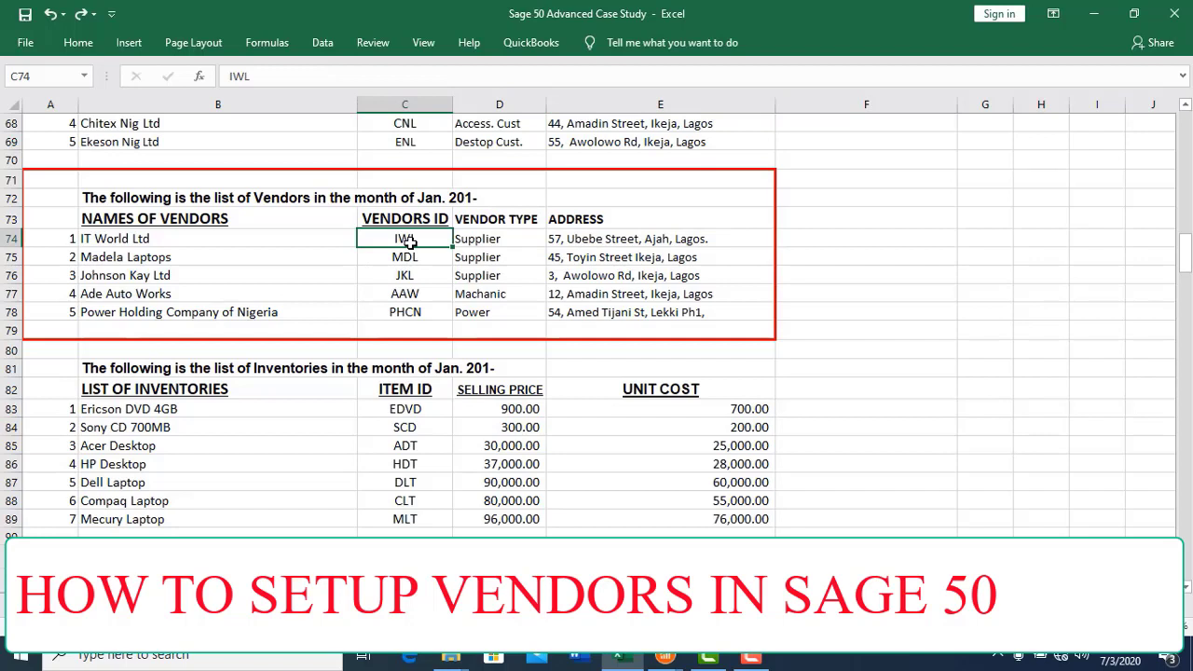
pyautogui.hotkey('ctrl', 'c')
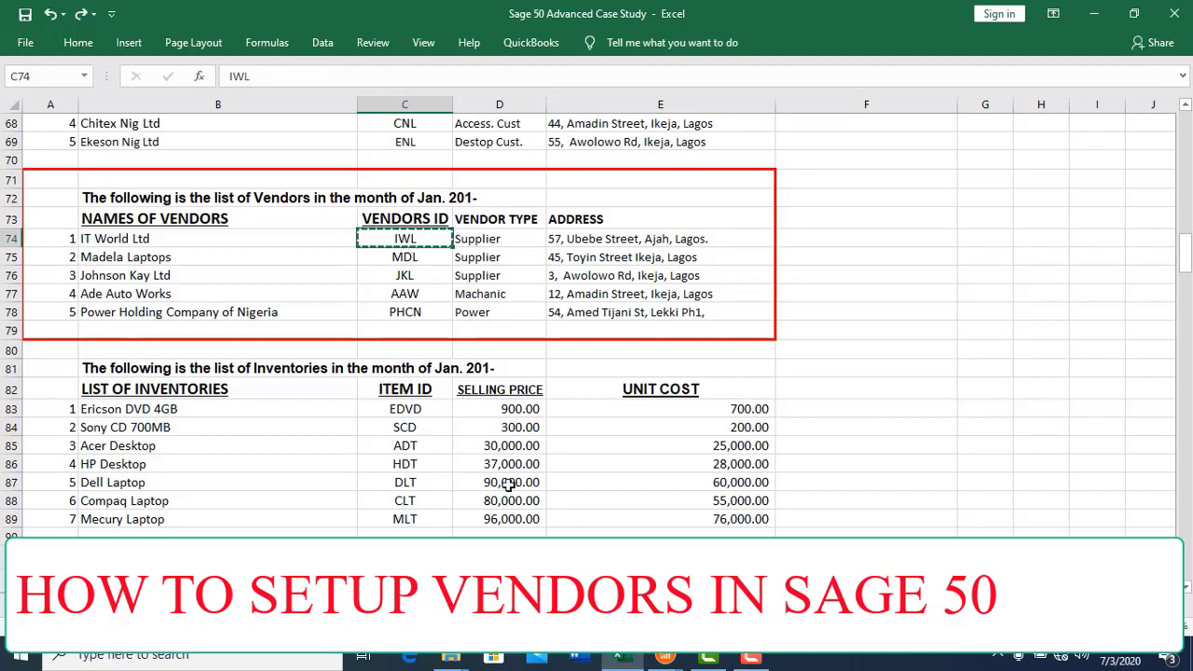
# Step: Return to the Maintain Vendors form and enter IWL as the Vendor ID
pyautogui.moveTo(664, 658)
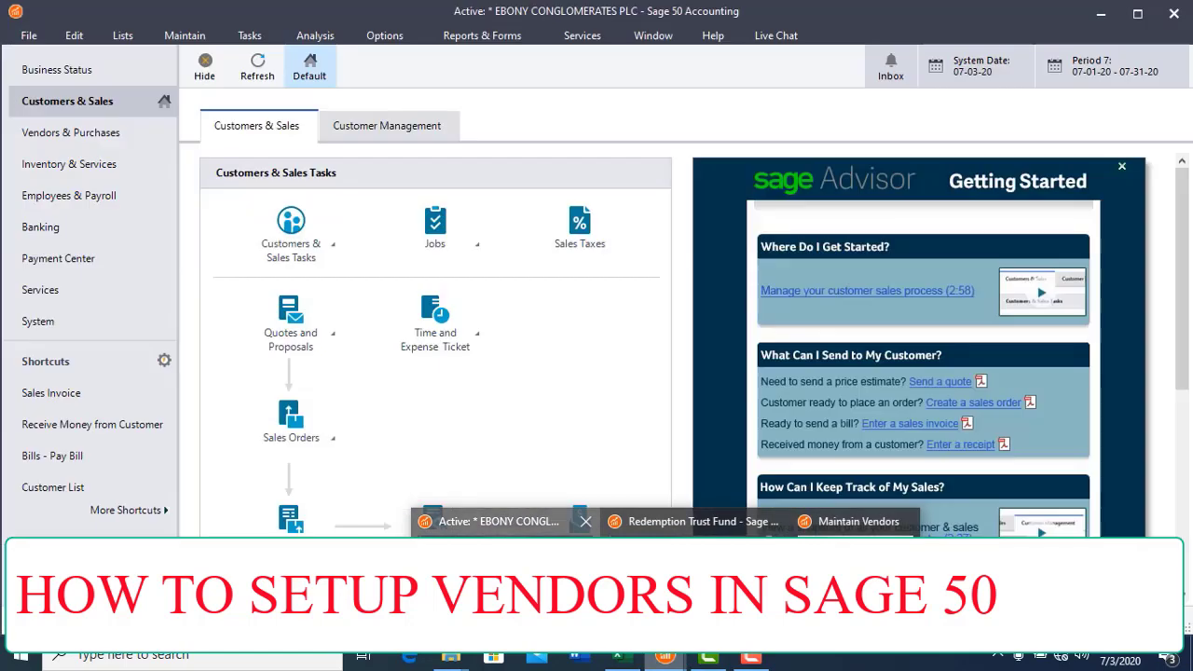
pyautogui.click(494, 521)
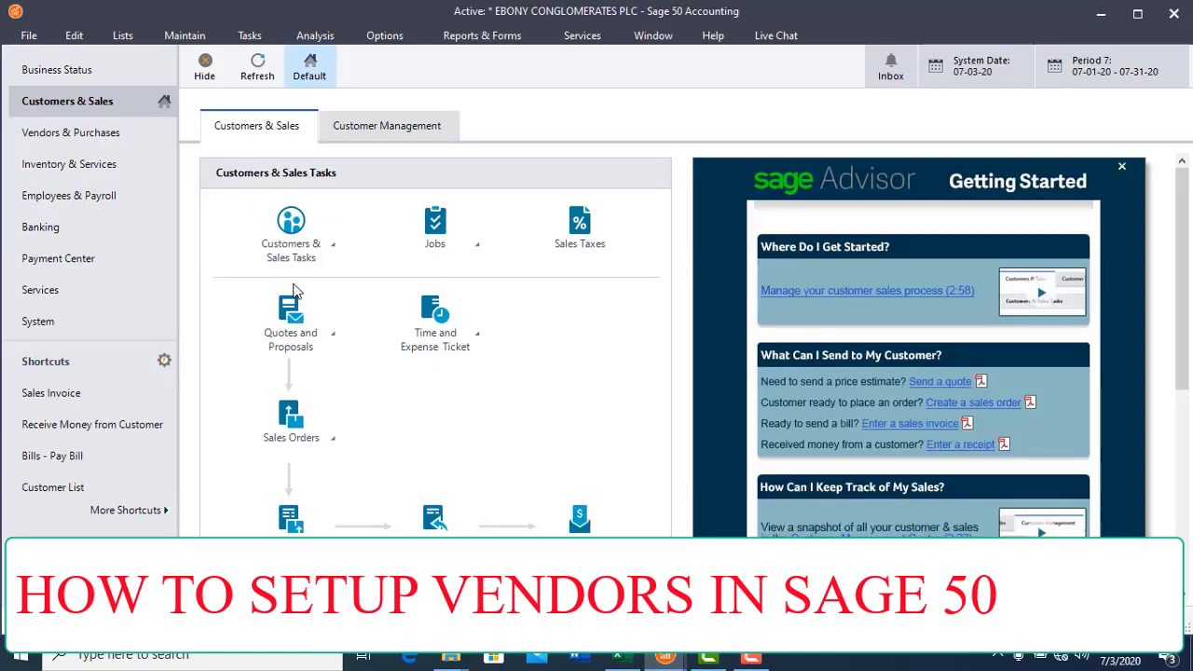
pyautogui.moveTo(664, 658)
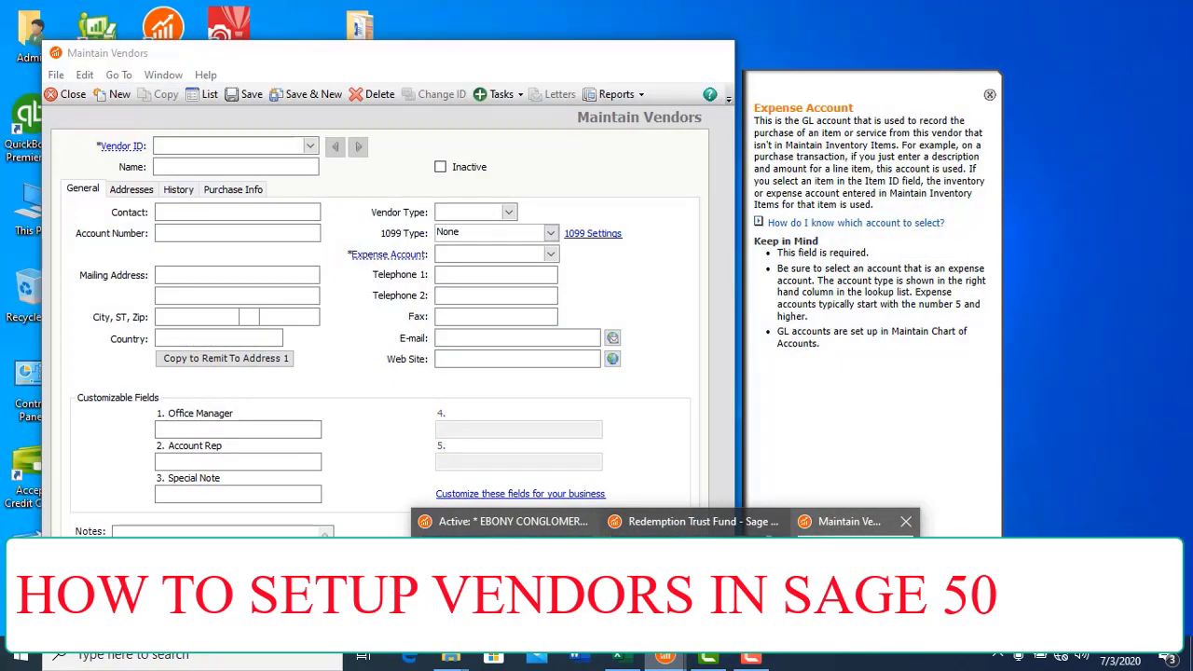
pyautogui.click(848, 521)
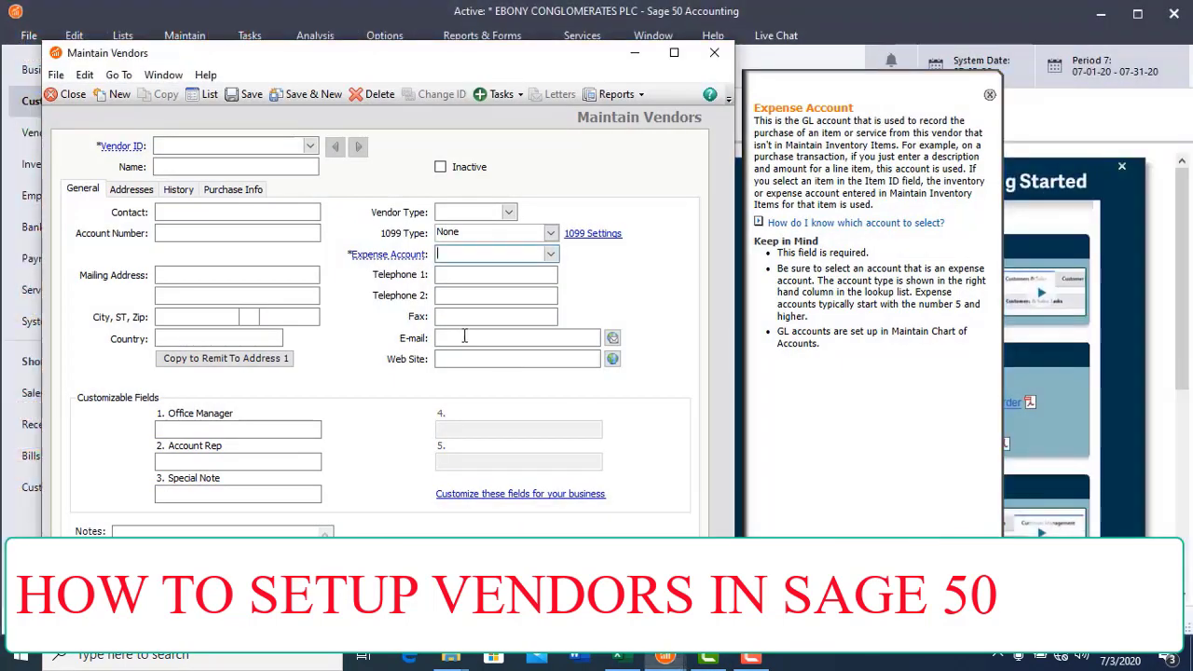
pyautogui.click(262, 149)
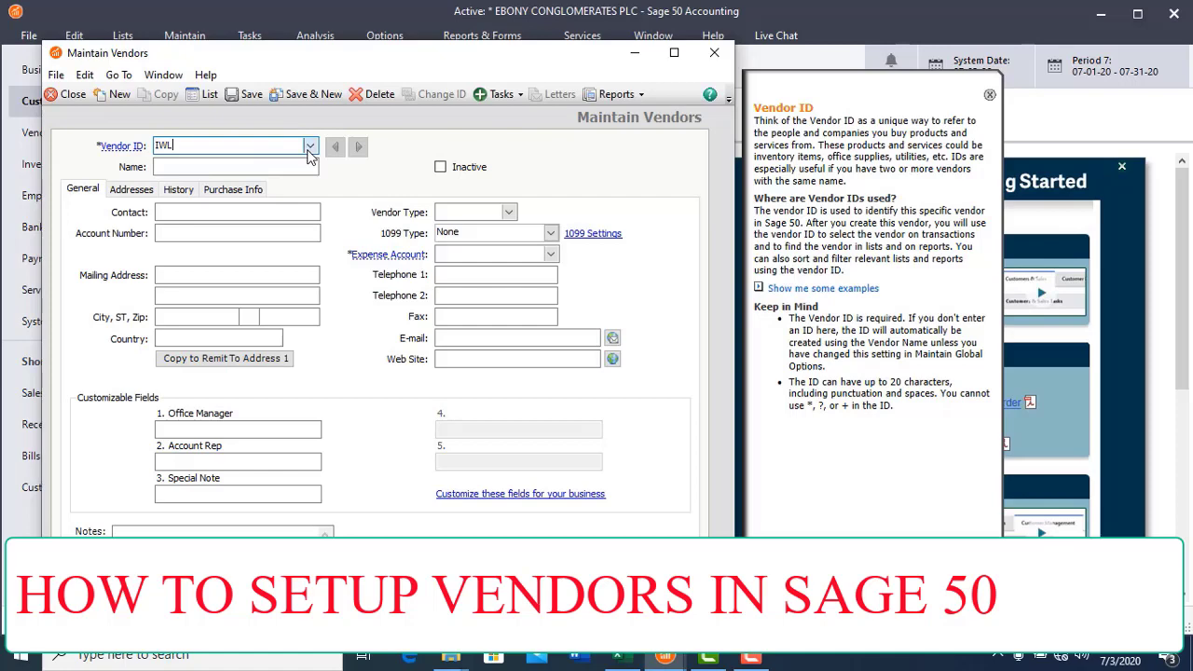
pyautogui.click(309, 146)
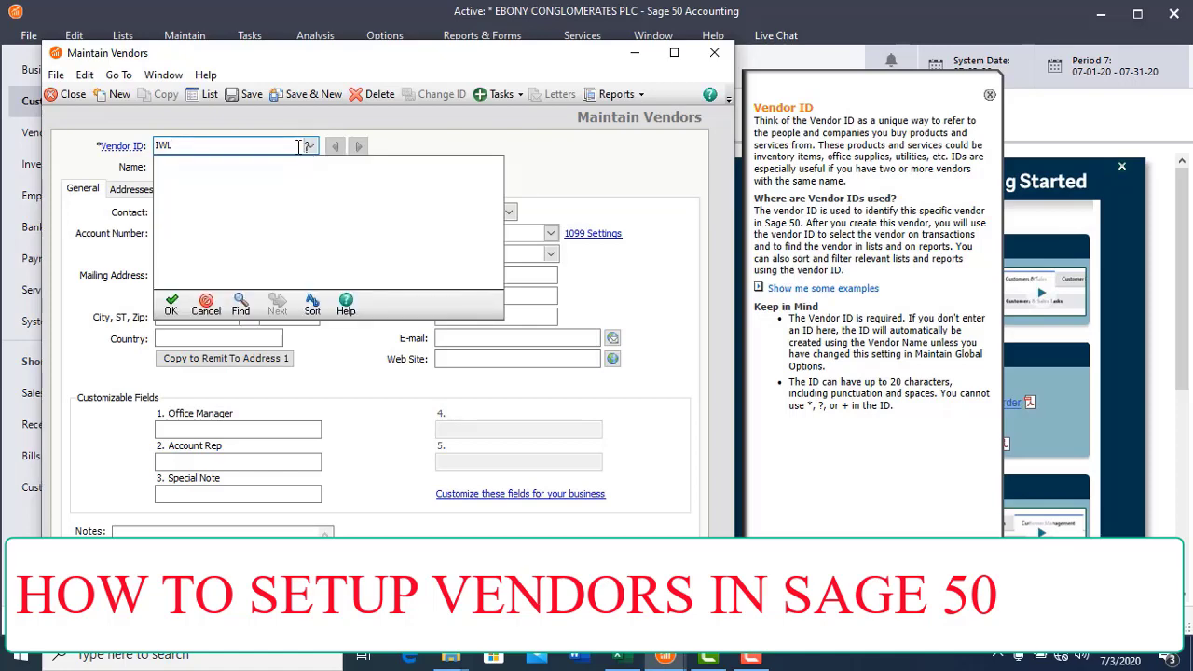
pyautogui.press('Tab')
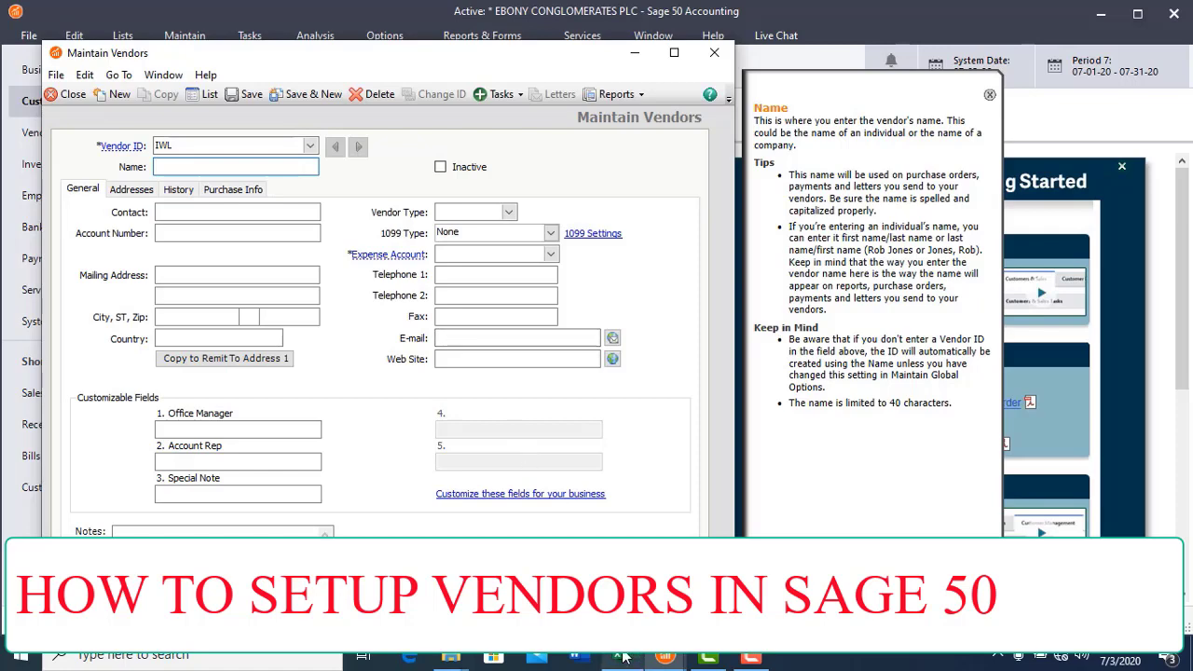
# Step: Copy the vendor name IT World Ltd from Excel cell B74
pyautogui.hotkey('alt', 'Tab')
pyautogui.click(216, 240)
pyautogui.hotkey('ctrl', 'c')
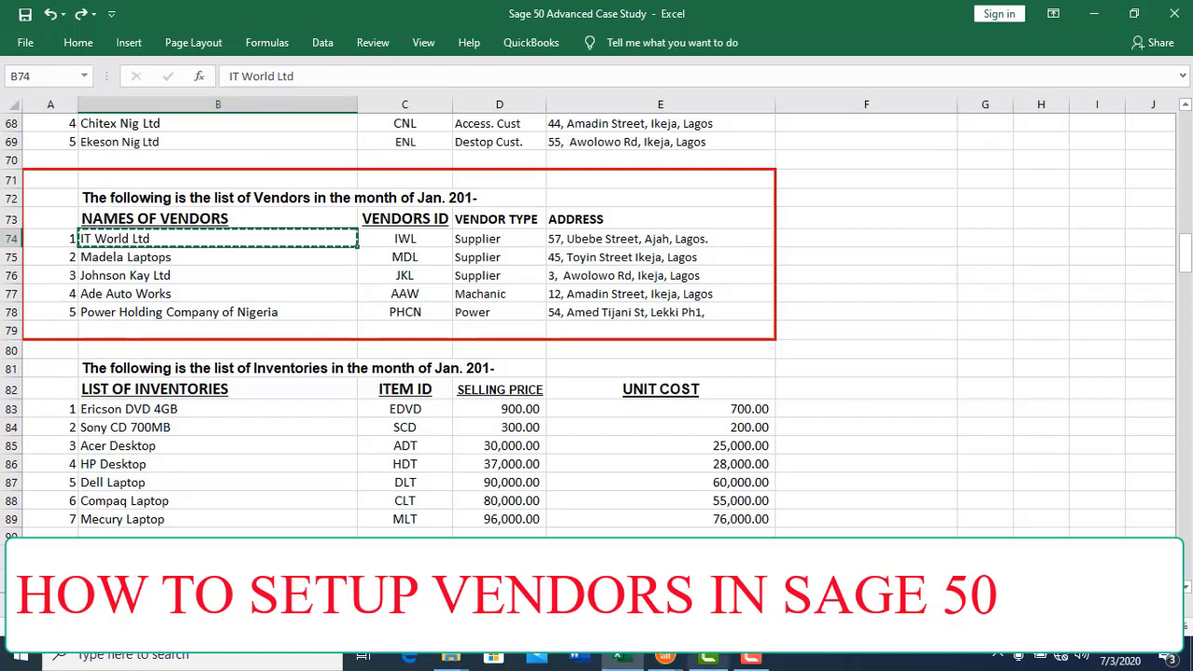
# Step: Paste IT World Ltd as the vendor name on the IWL record
pyautogui.moveTo(674, 663)
pyautogui.click(508, 521)
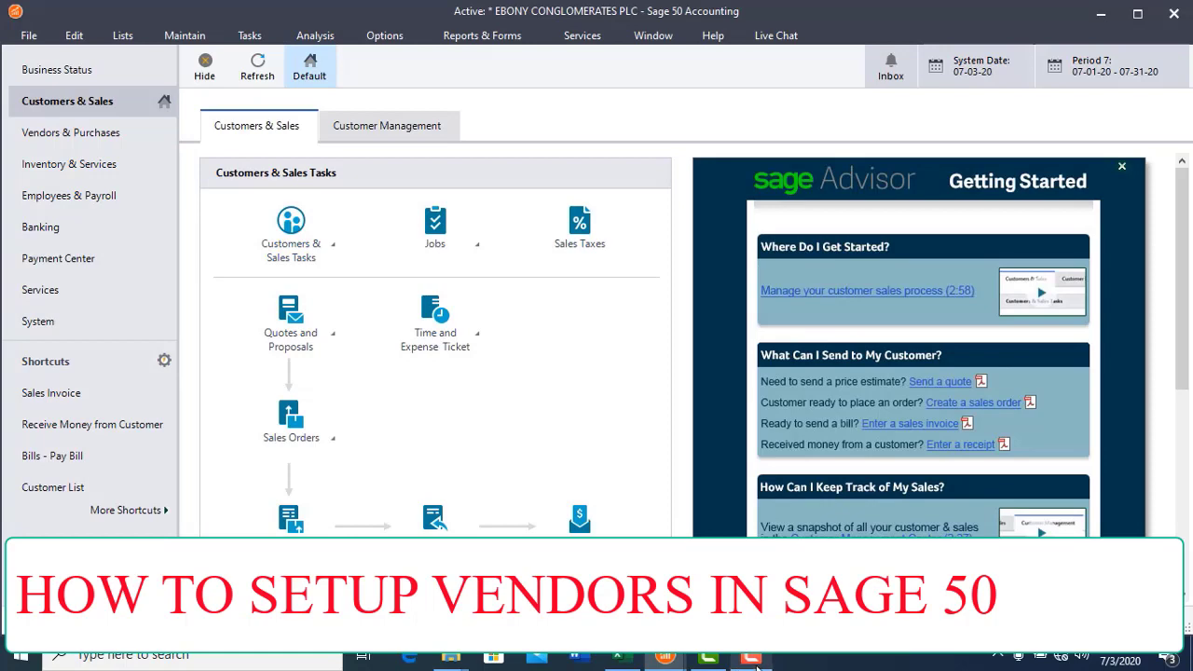
pyautogui.moveTo(673, 657)
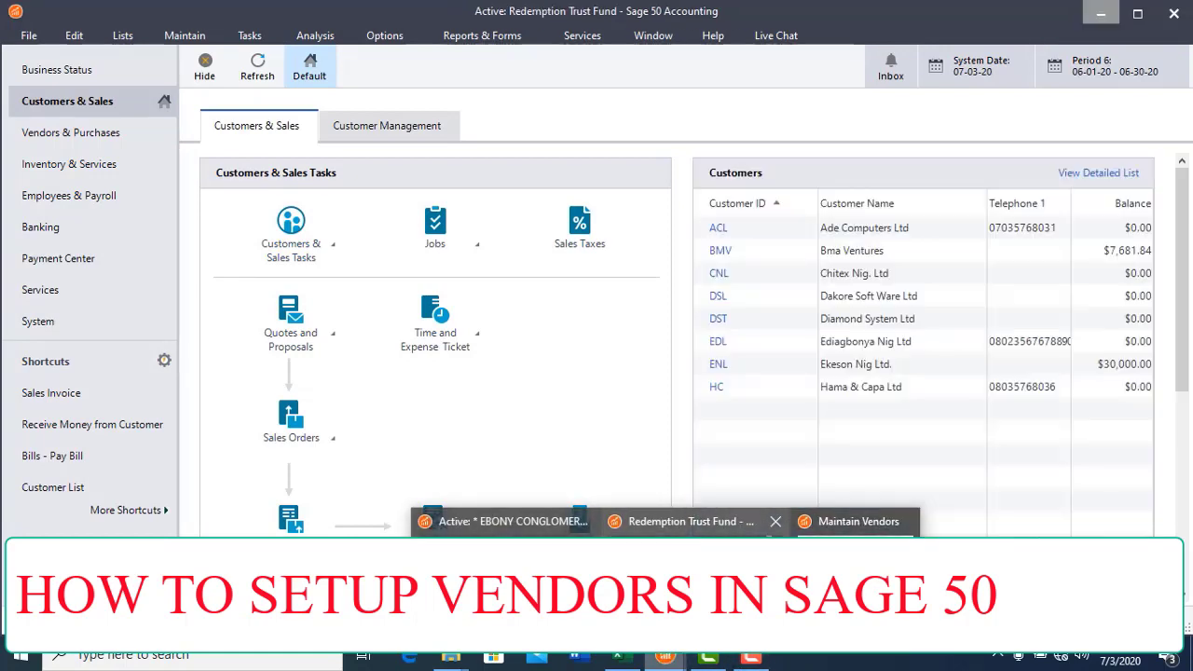
pyautogui.click(979, 519)
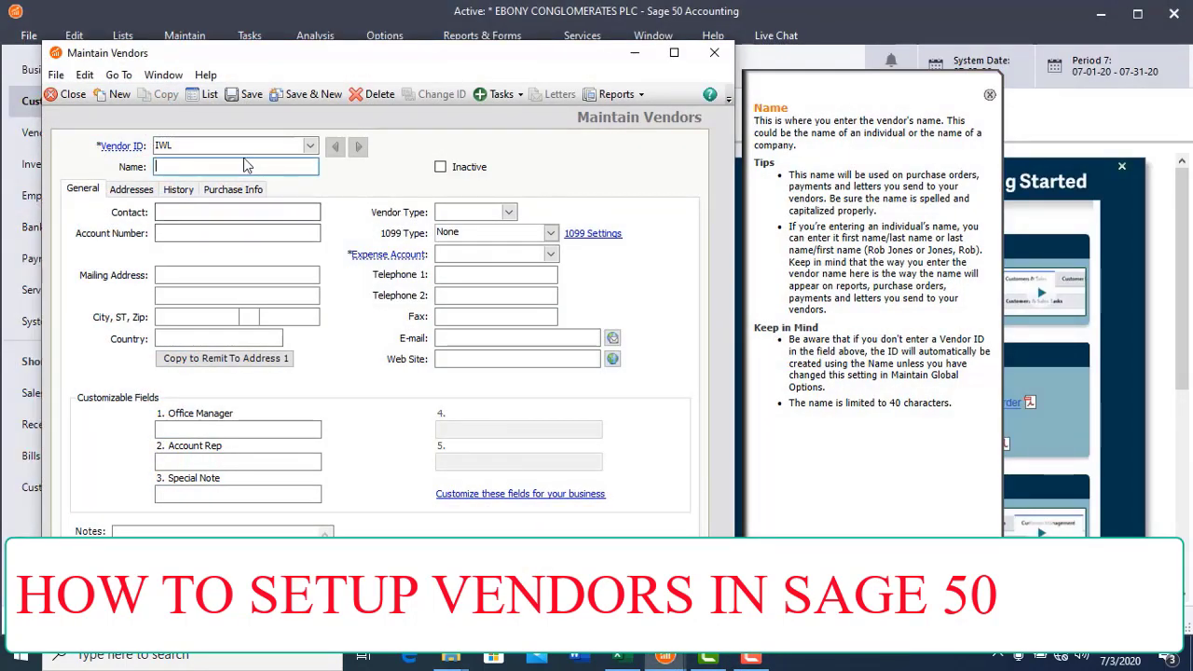
pyautogui.hotkey('ctrl', 'v')
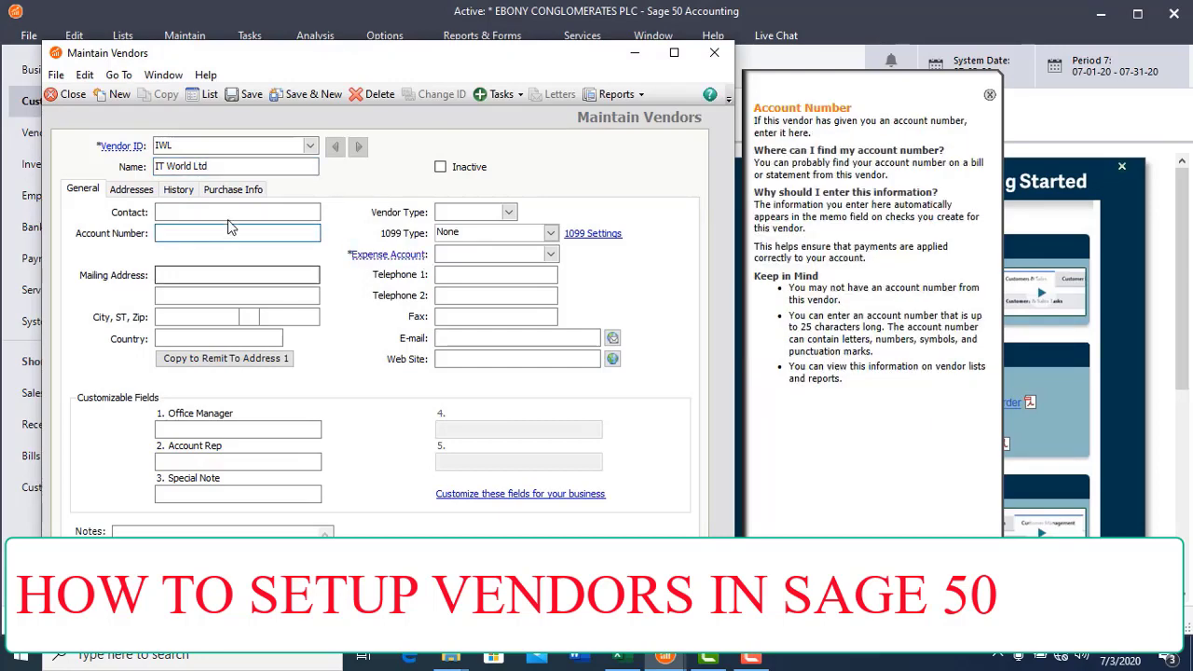
# Step: Enter the contact person's name, then return to the Excel vendor list
pyautogui.click(221, 213)
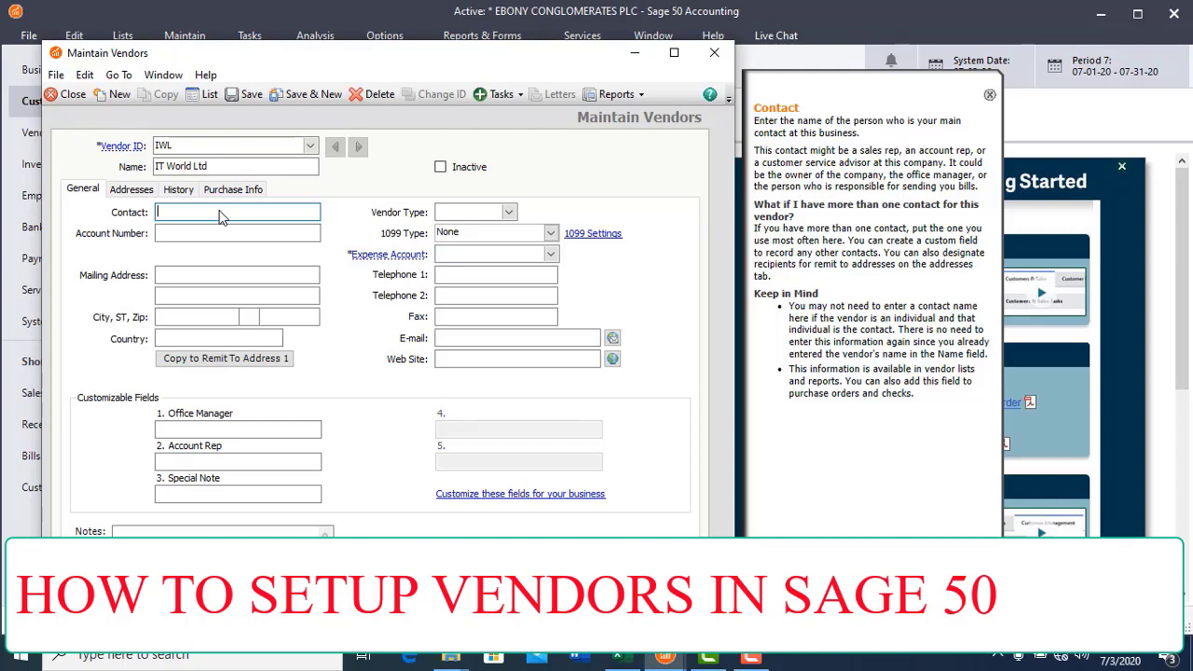
pyautogui.write('R. AMADIN')
pyautogui.click(197, 234)
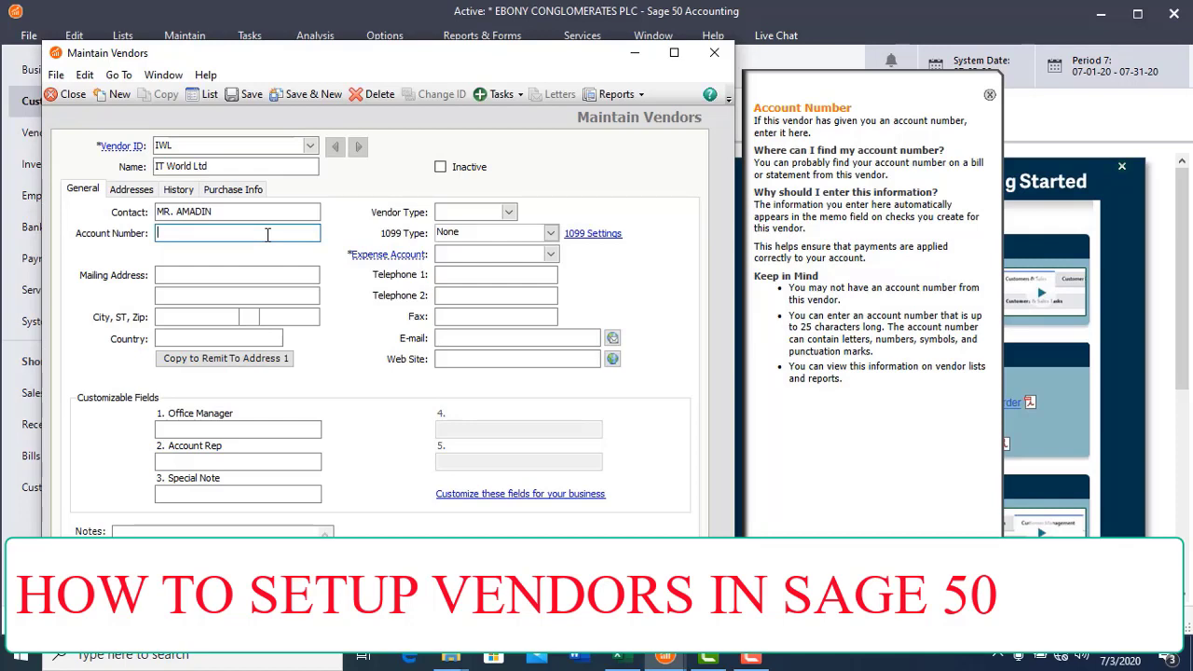
pyautogui.click(232, 273)
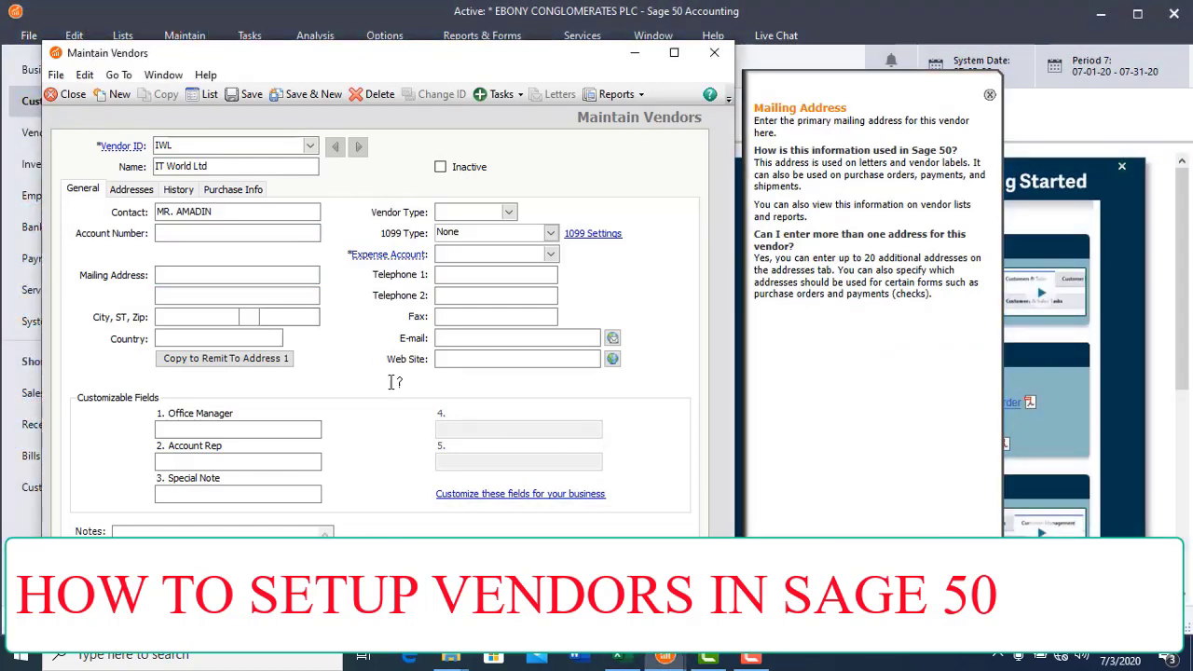
pyautogui.click(624, 657)
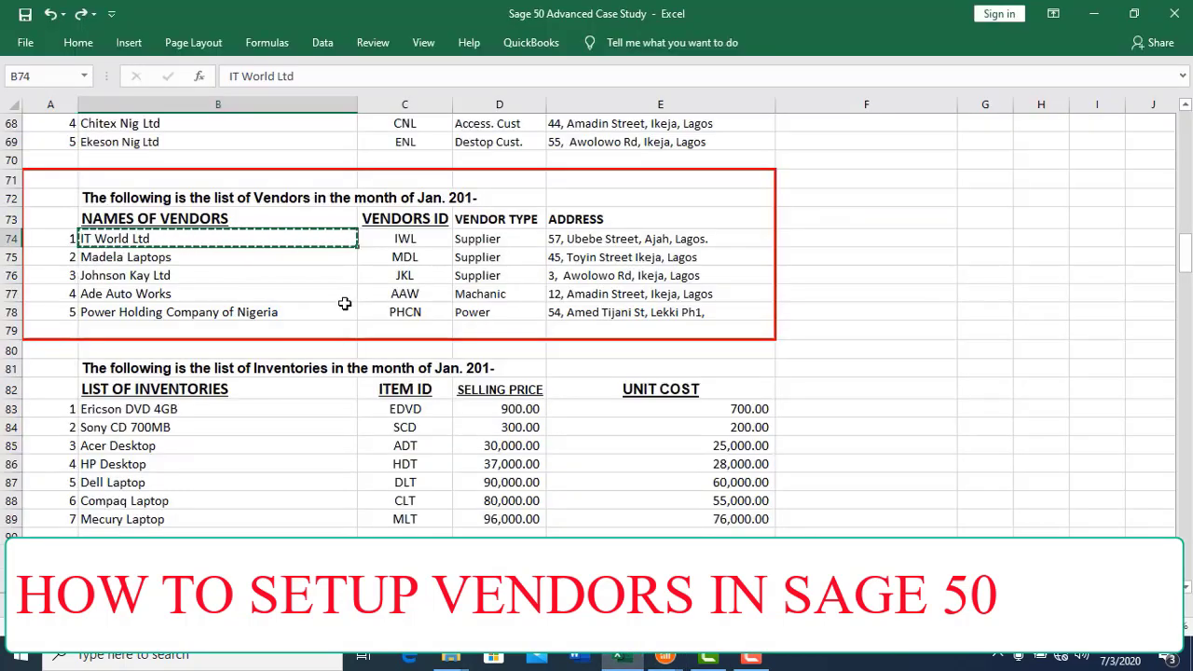
# Step: Copy IT World Ltd's address from Excel cell E74 into the vendor's Mailing Address
pyautogui.click(170, 271)
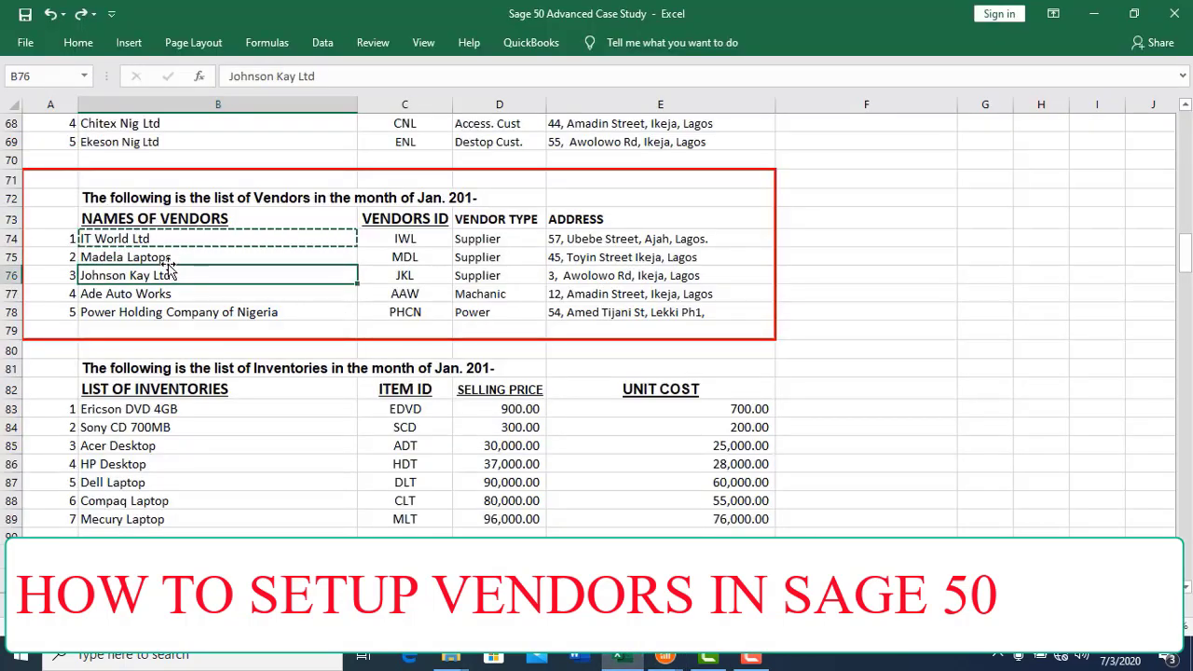
pyautogui.click(606, 242)
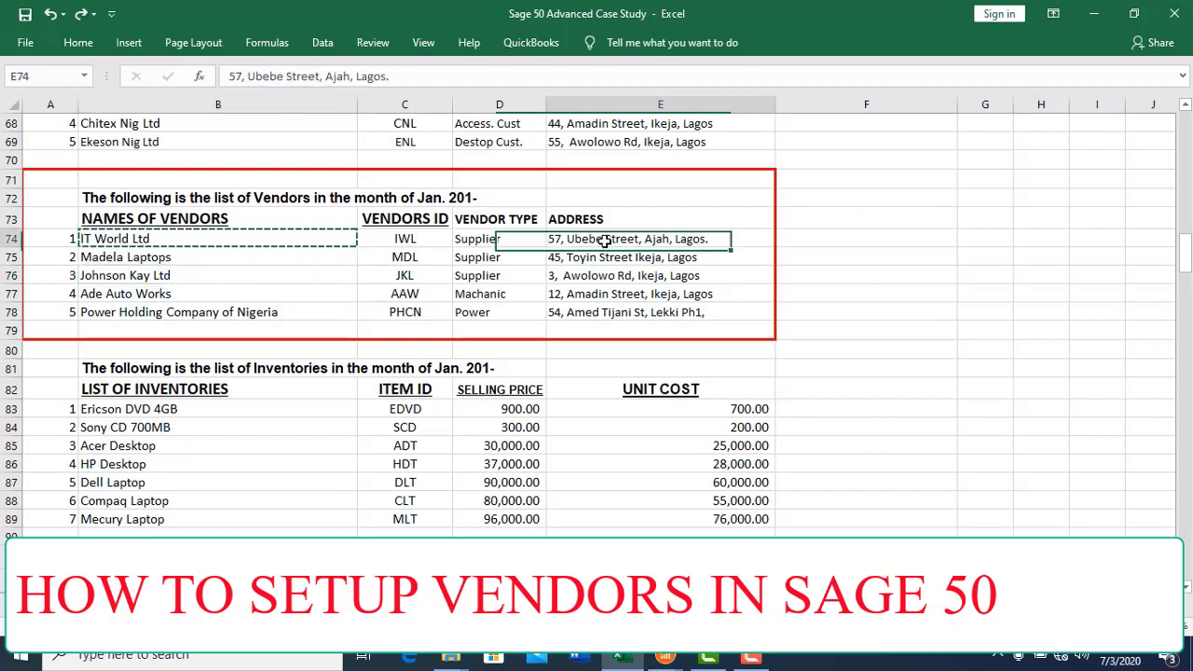
pyautogui.hotkey('ctrl', 'c')
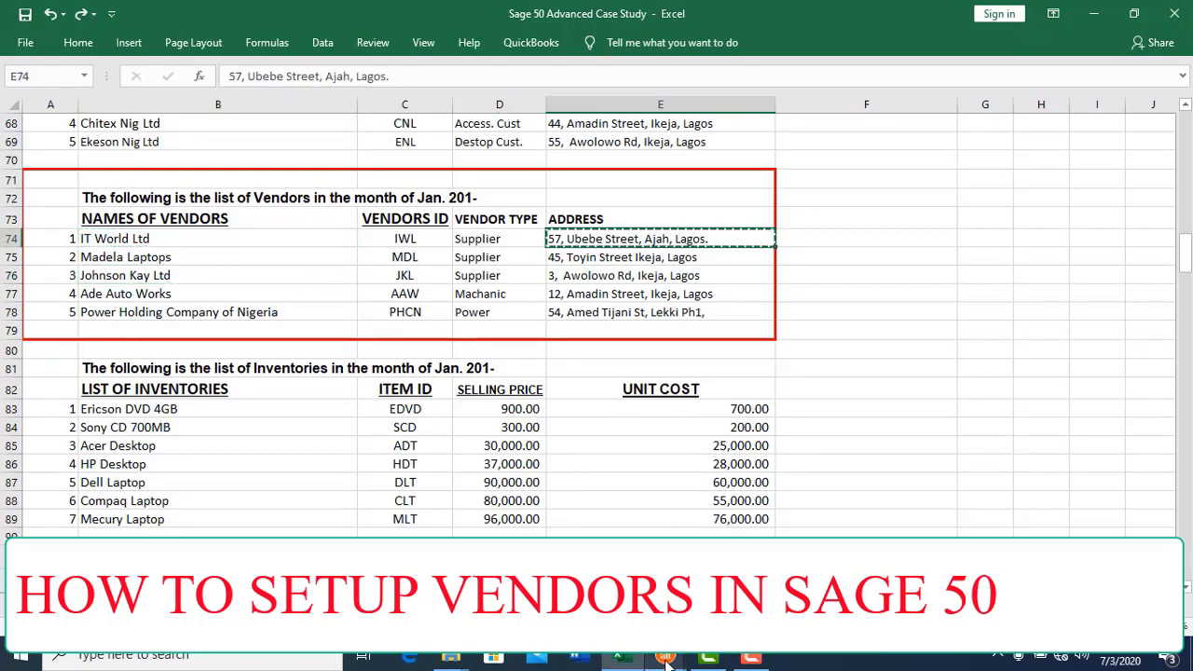
pyautogui.moveTo(666, 658)
pyautogui.click(843, 521)
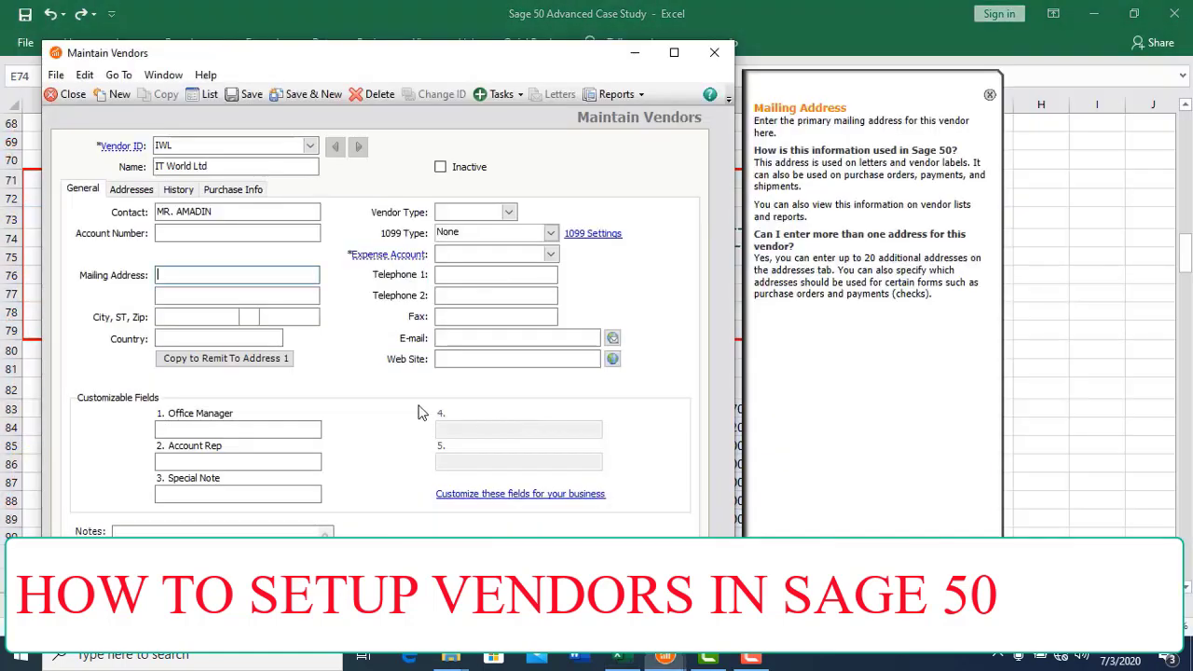
pyautogui.click(200, 285)
pyautogui.hotkey('ctrl', 'v')
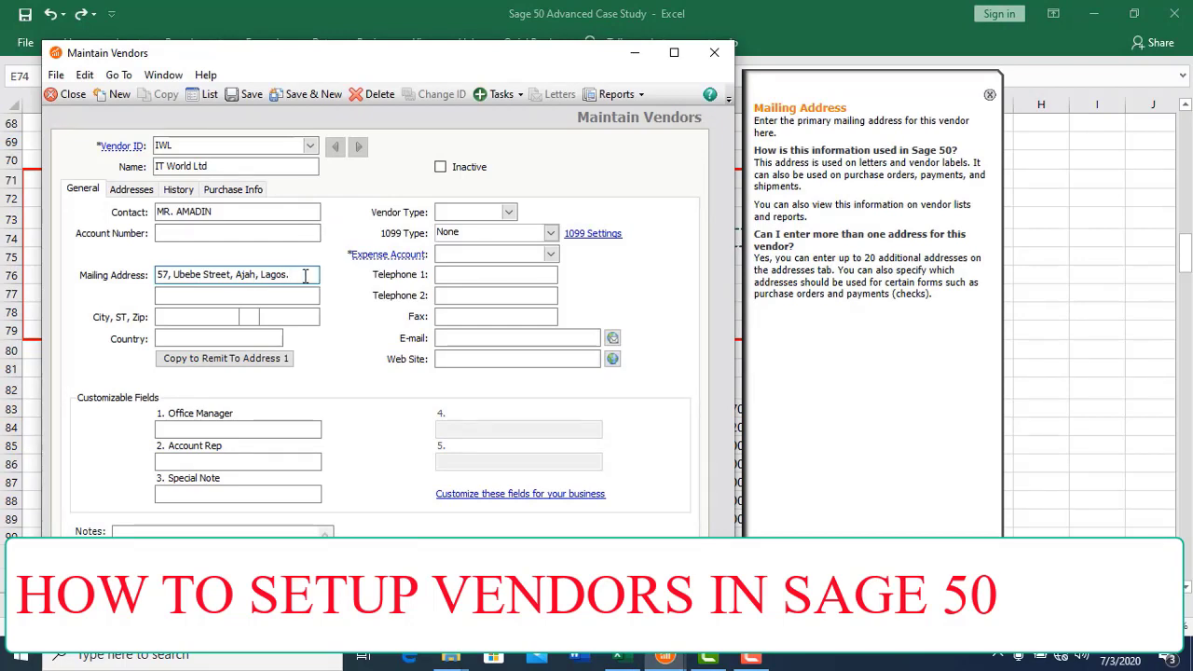
# Step: Split the pasted address across two lines, moving the area onto line 2
pyautogui.hotkey('shift', 'Left')
pyautogui.hotkey('shift', 'Left')
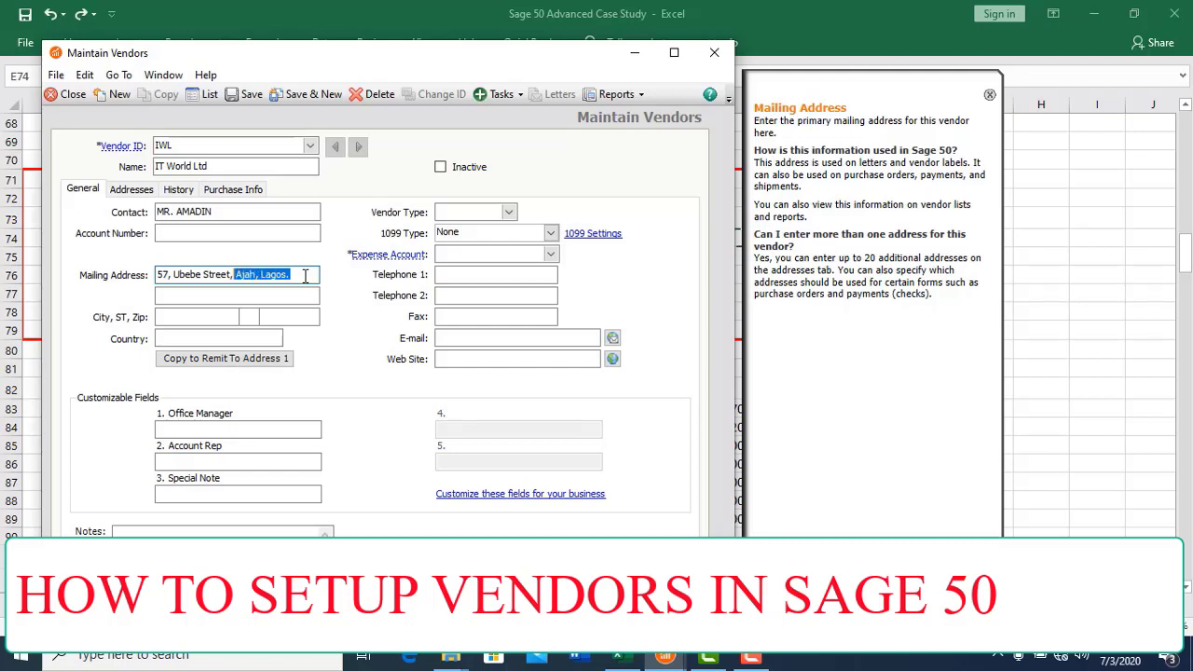
pyautogui.press('BackSpace')
pyautogui.click(302, 294)
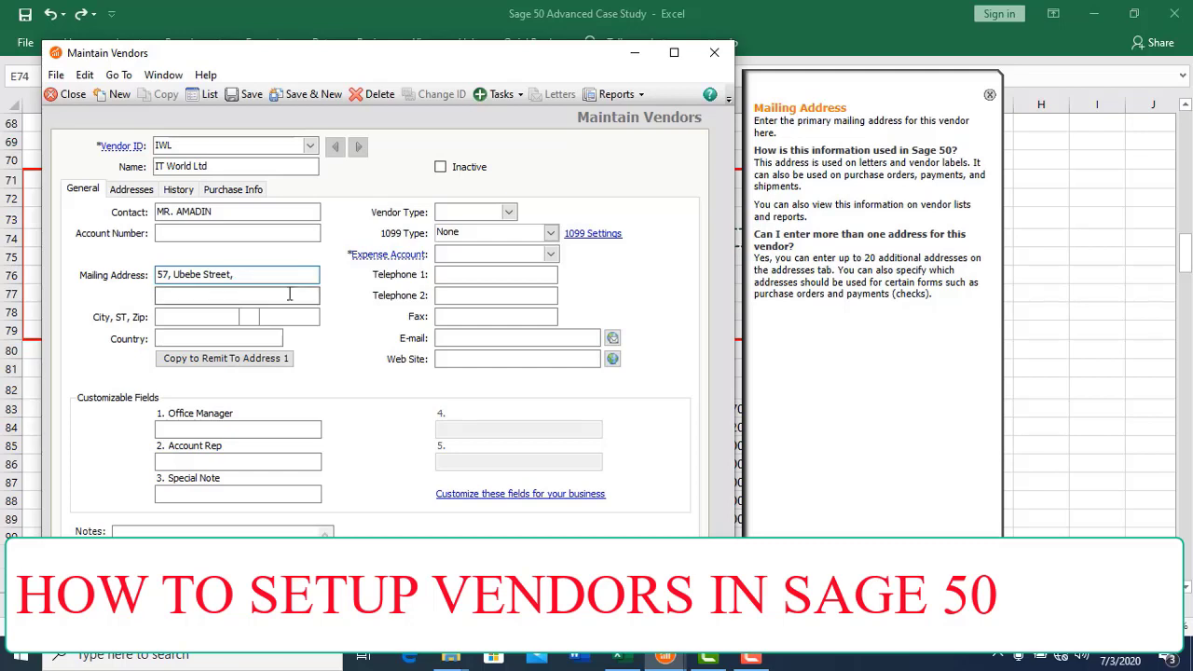
pyautogui.hotkey('ctrl', 'v')
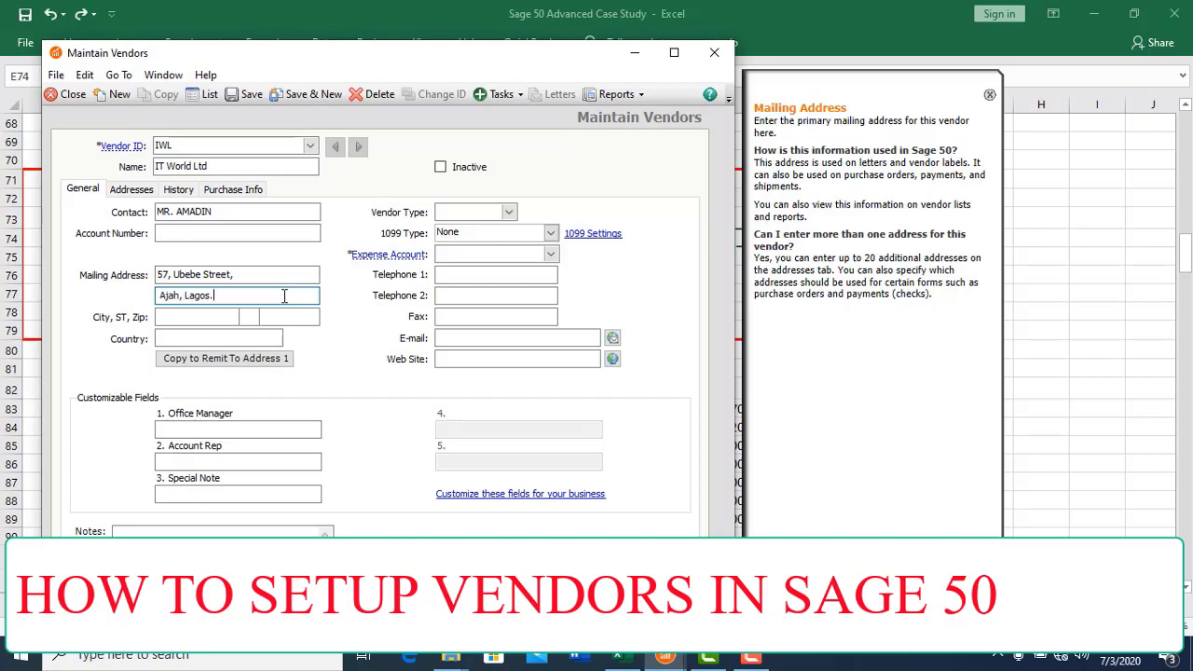
pyautogui.press('BackSpace')
pyautogui.press('BackSpace')
pyautogui.press('BackSpace')
# Step: Set the vendor's city to LAGOS and country to NIGERIA
pyautogui.press('Tab')
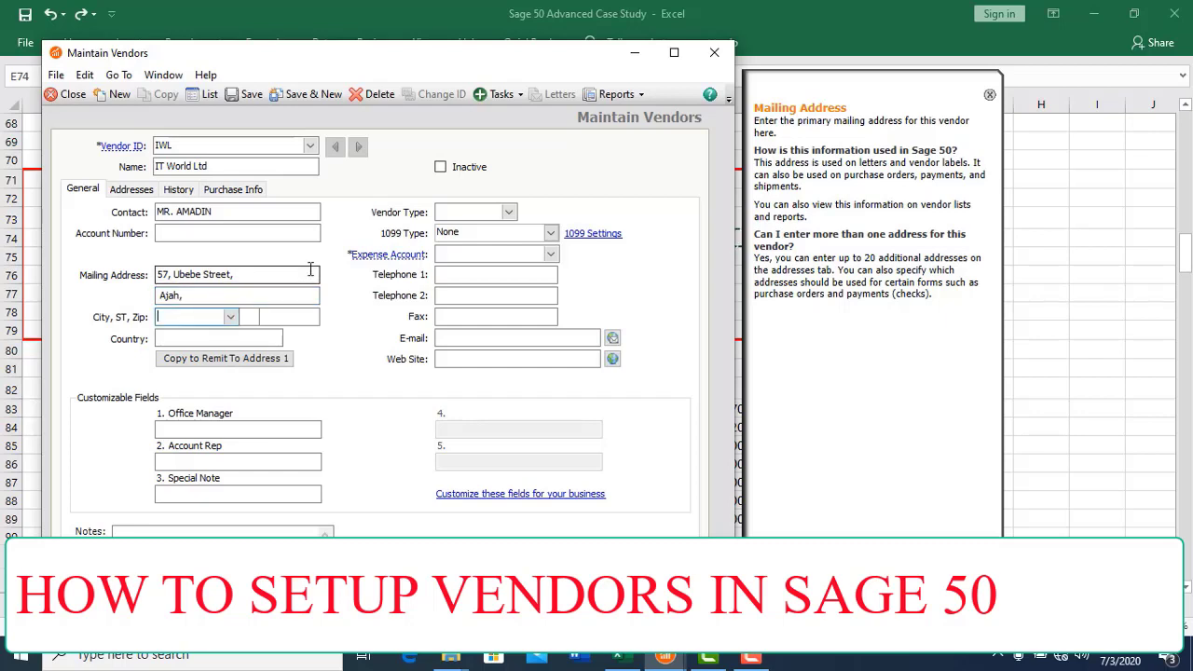
pyautogui.write('LAGOS')
pyautogui.press('Tab')
pyautogui.press('Tab')
pyautogui.press('Tab')
pyautogui.write('N')
pyautogui.press('Tab')
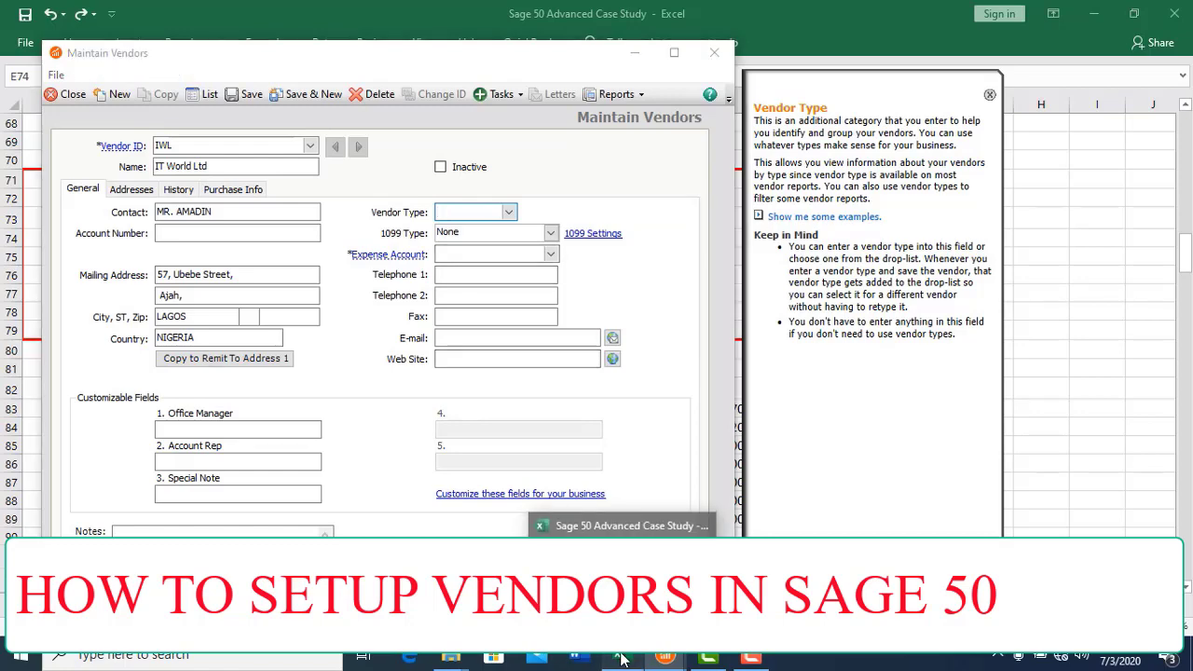
# Step: Set vendor IWL's type to Supplier, taken from Excel cell D74
pyautogui.hotkey('alt', 'Tab')
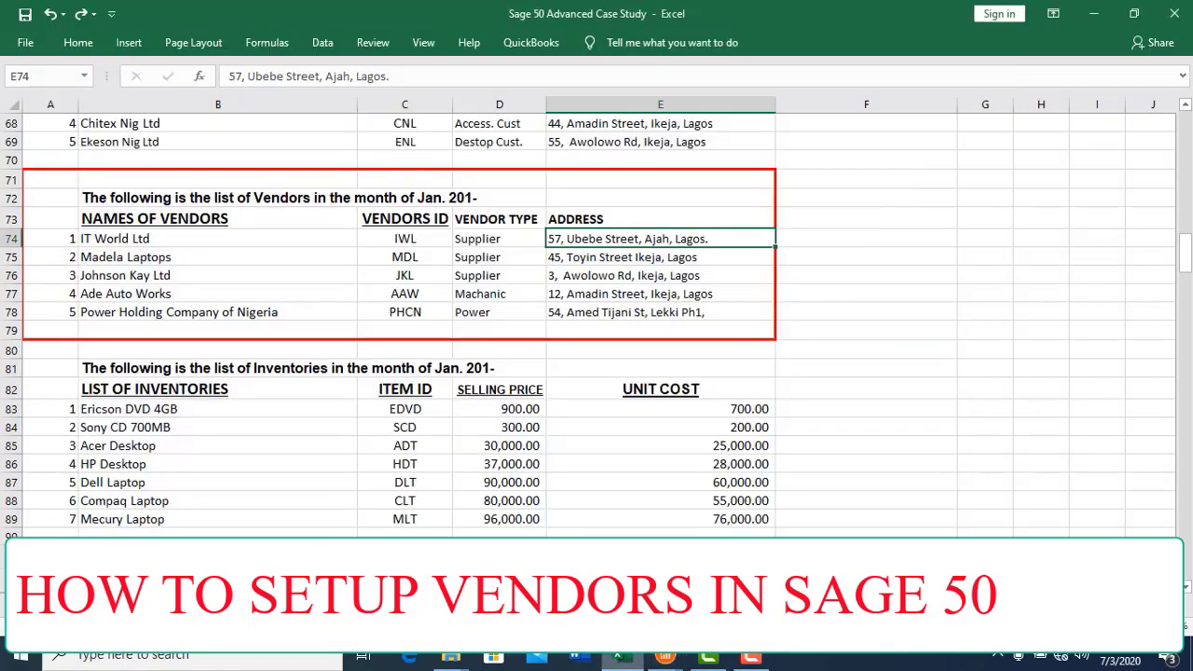
pyautogui.click(516, 243)
pyautogui.hotkey('ctrl', 'c')
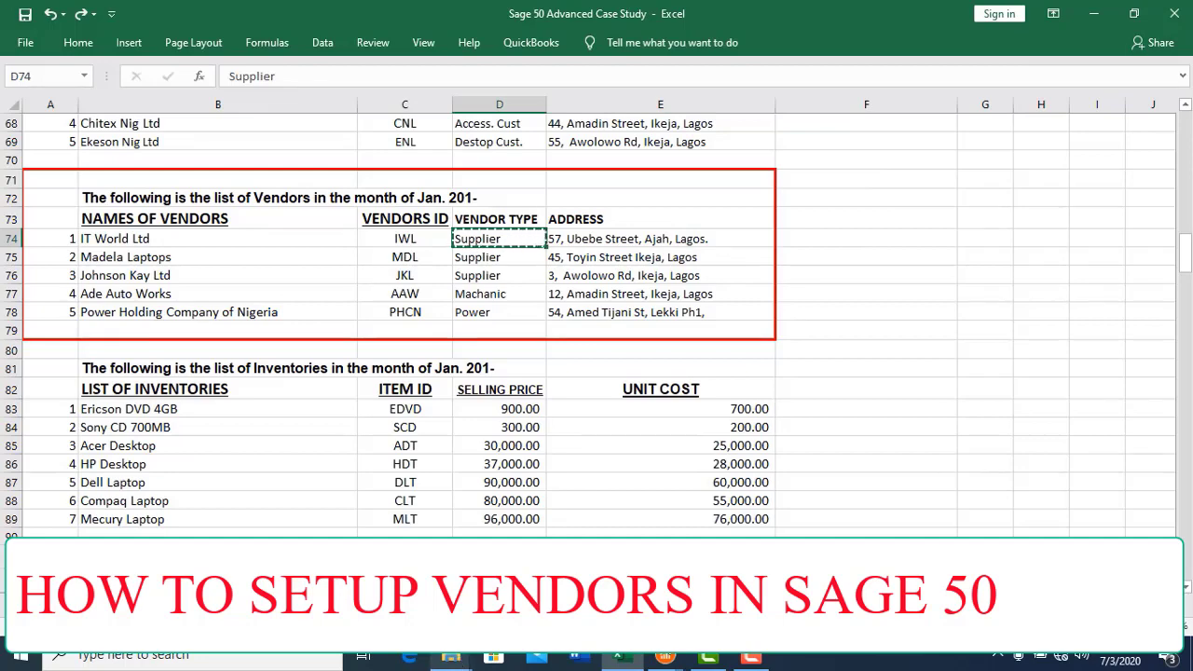
pyautogui.moveTo(664, 658)
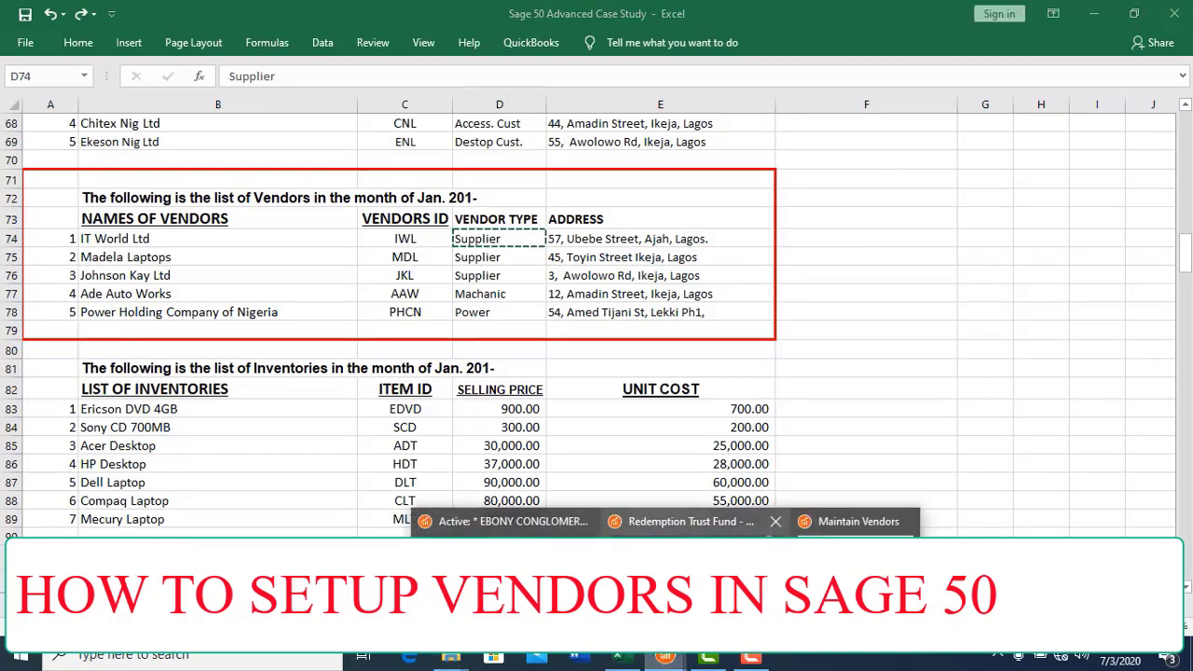
pyautogui.click(858, 521)
pyautogui.click(492, 212)
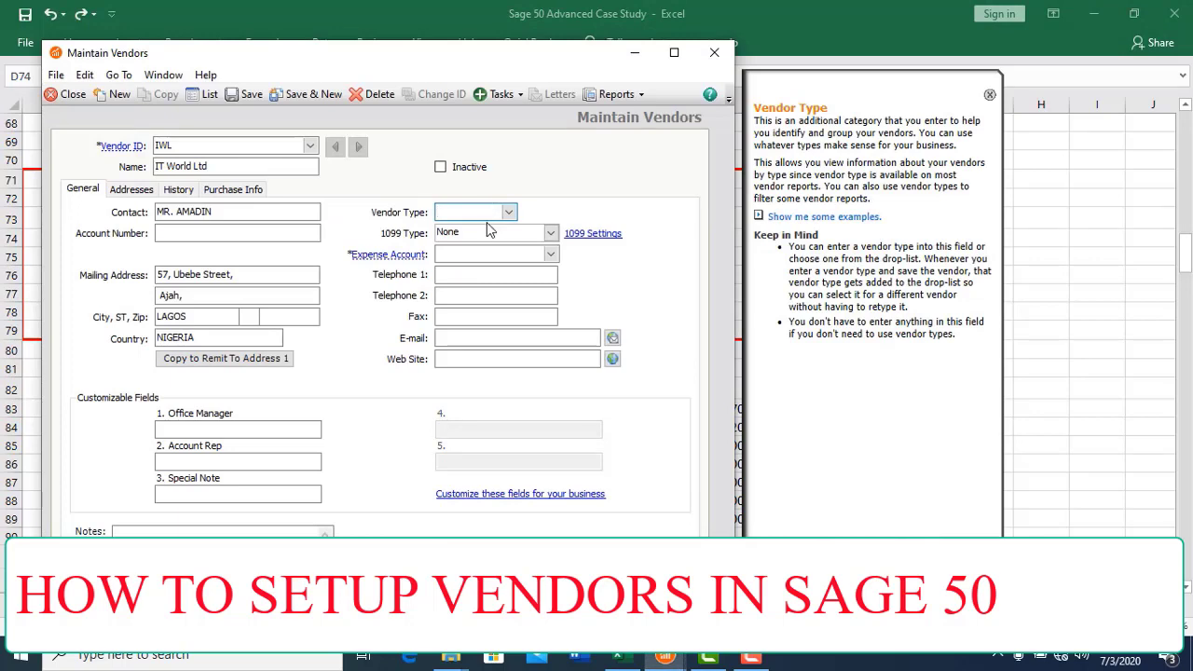
pyautogui.write('Supplier')
pyautogui.click(509, 259)
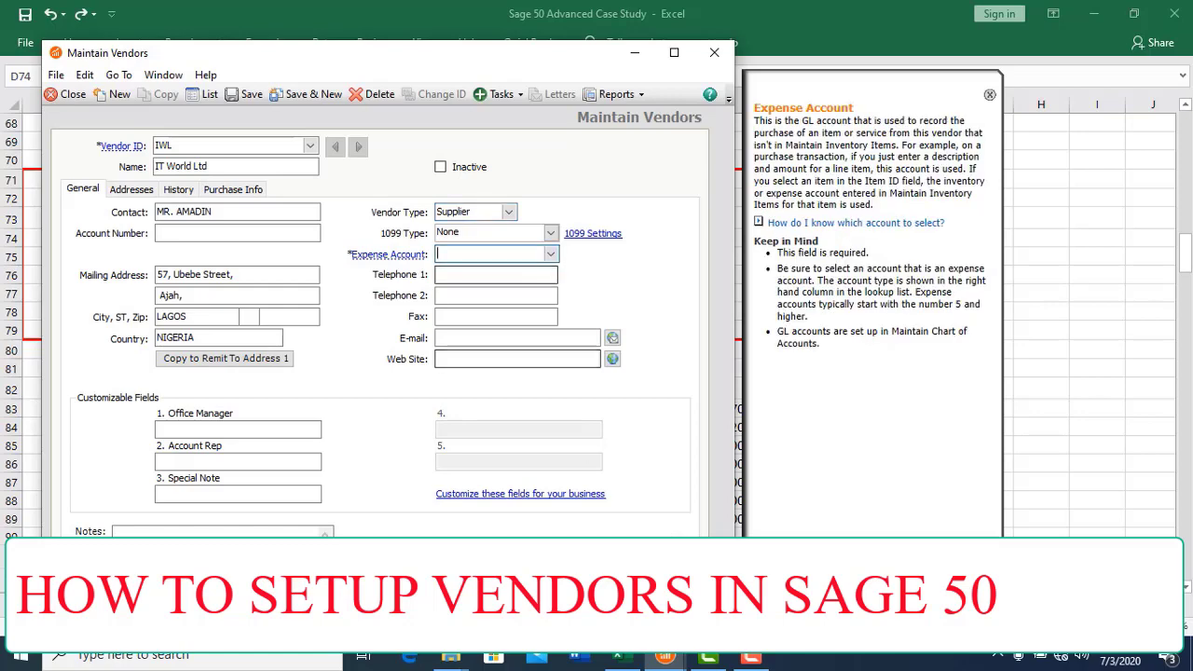
pyautogui.moveTo(673, 660)
pyautogui.click(699, 521)
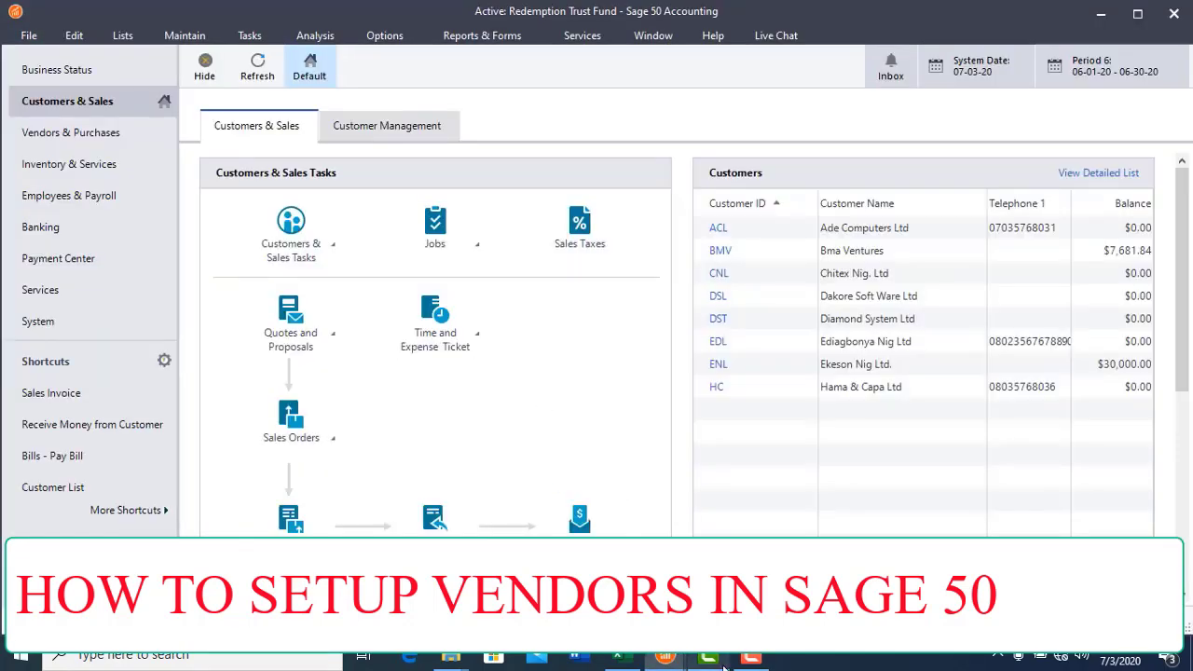
# Step: Switch from the Redemption Trust Fund company back to the EBONY CONGLOMERATES PLC vendor form
pyautogui.moveTo(687, 661)
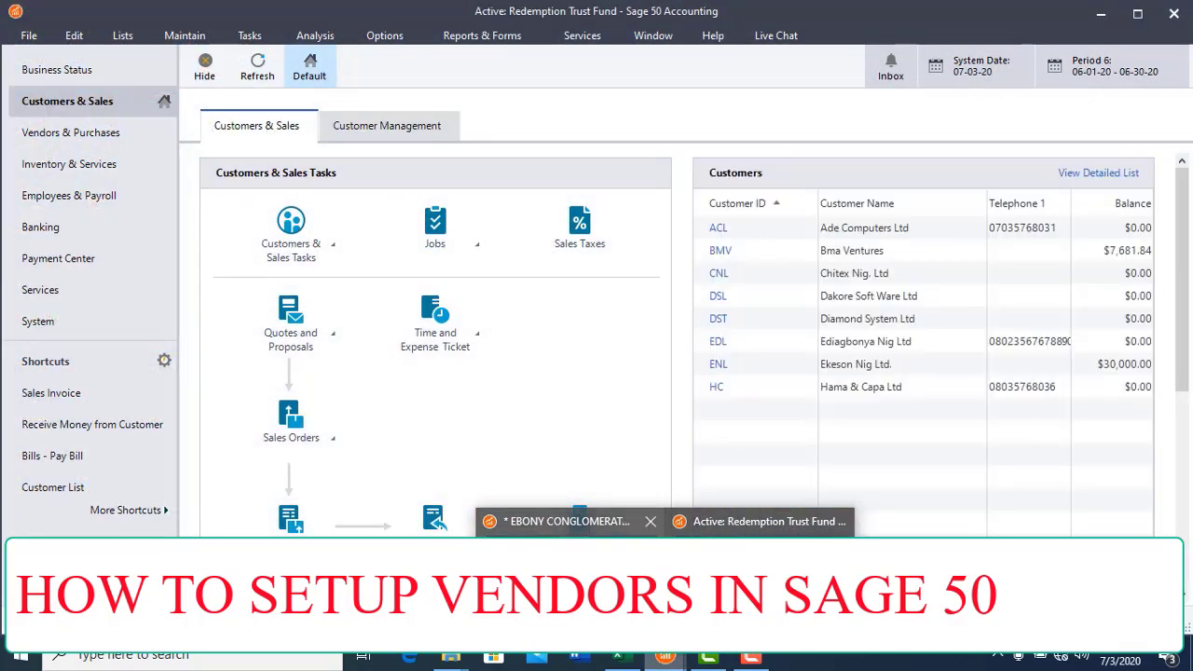
pyautogui.click(570, 521)
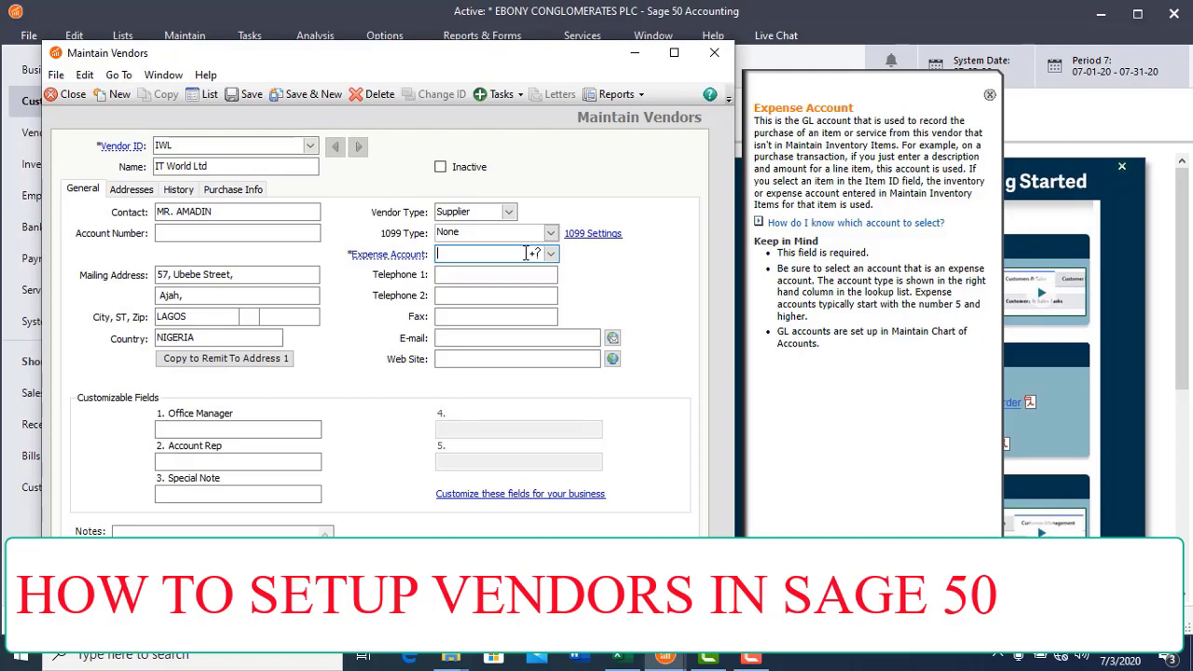
# Step: Choose 20000 Accounts Payable as the expense account from the lookup list
pyautogui.write('20000')
pyautogui.click(551, 255)
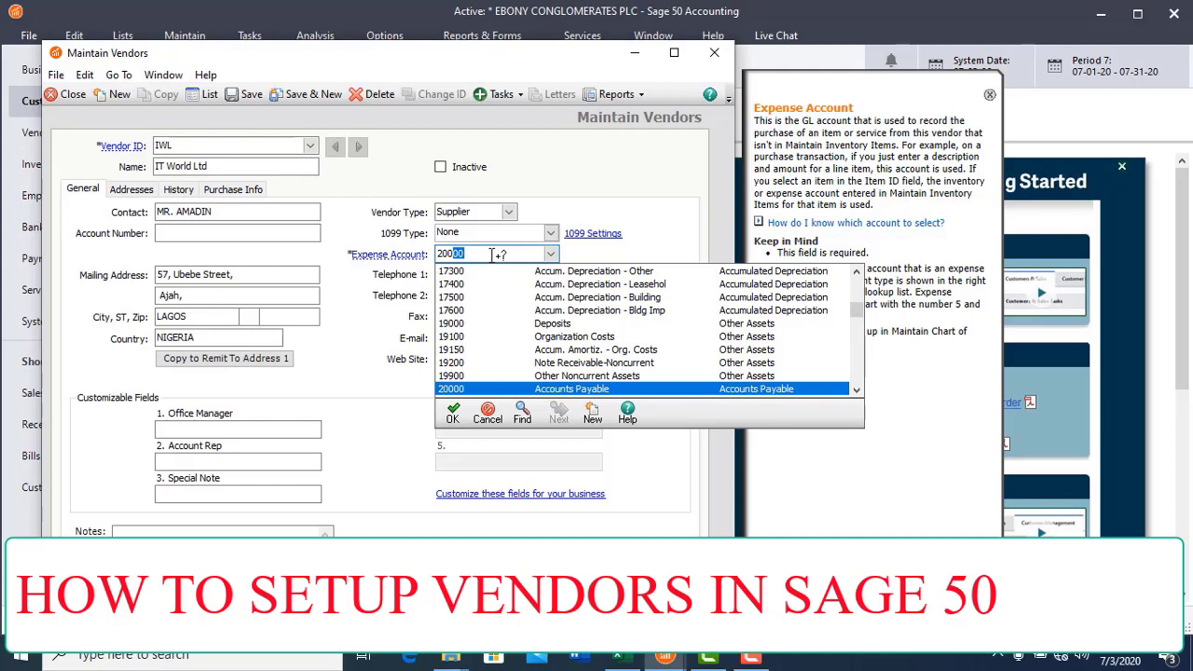
pyautogui.click(519, 390)
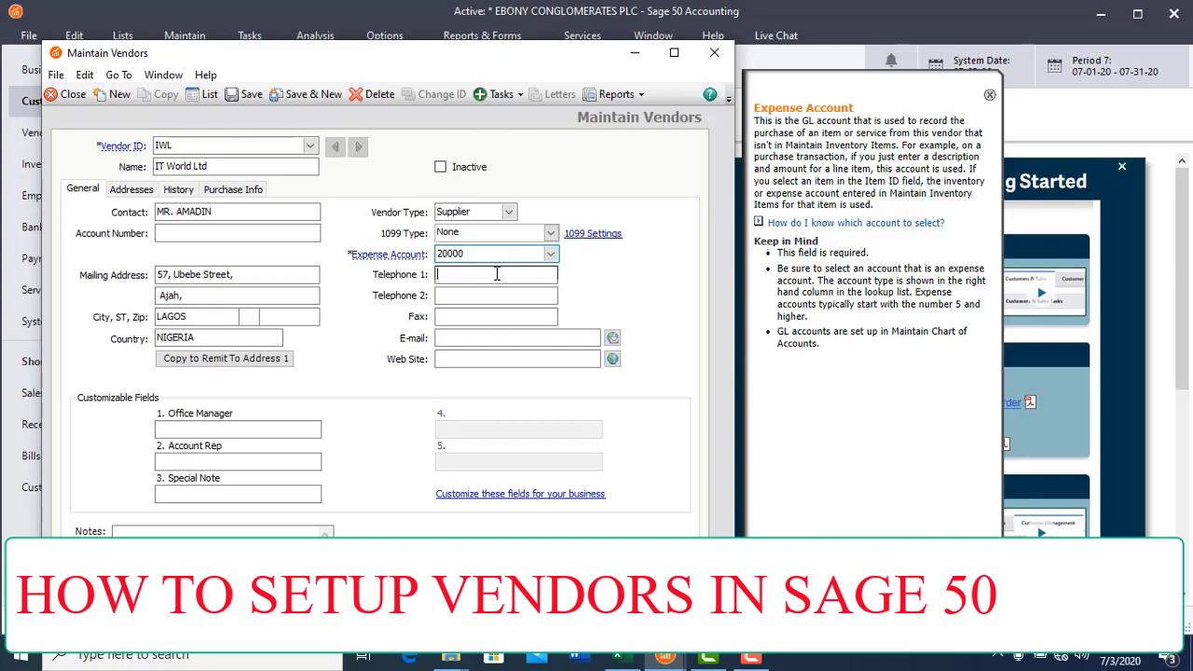
# Step: Save vendor record IWL (IT World Ltd) from the Maintain Vendors toolbar
pyautogui.click(496, 275)
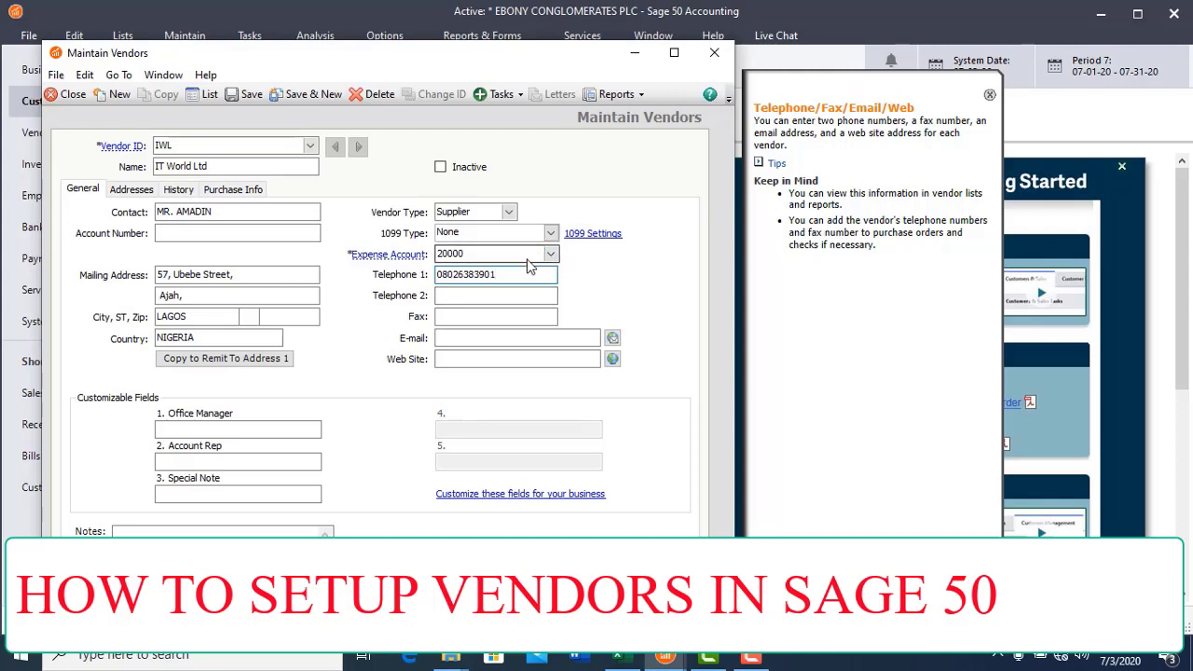
pyautogui.click(529, 259)
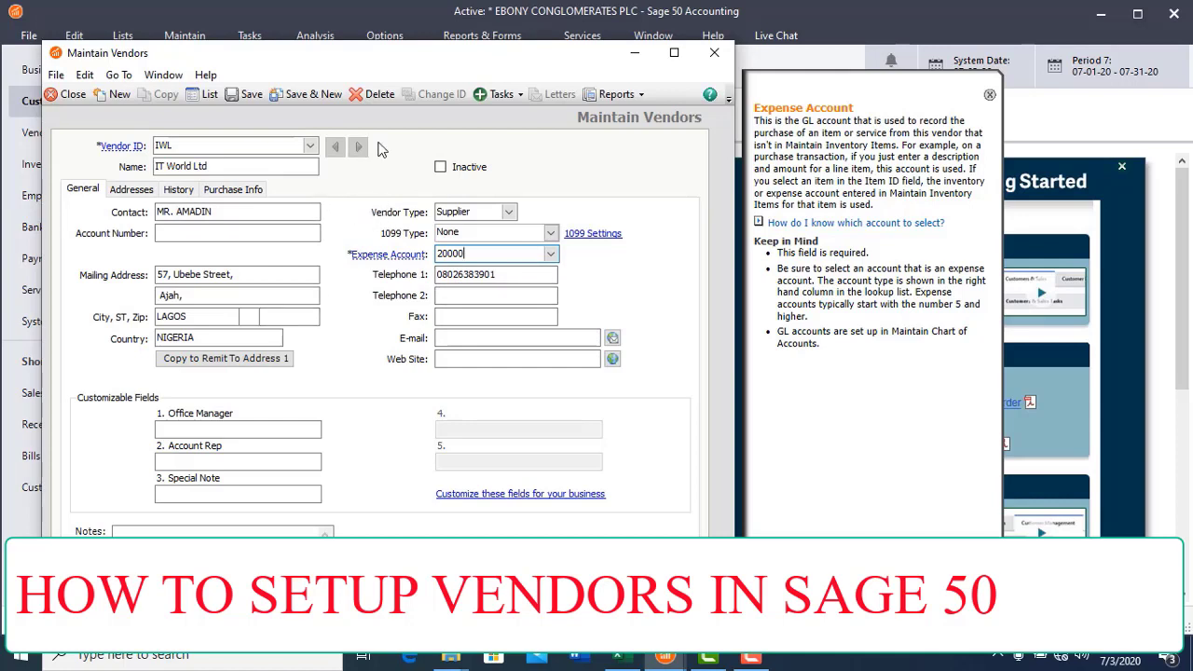
pyautogui.click(247, 96)
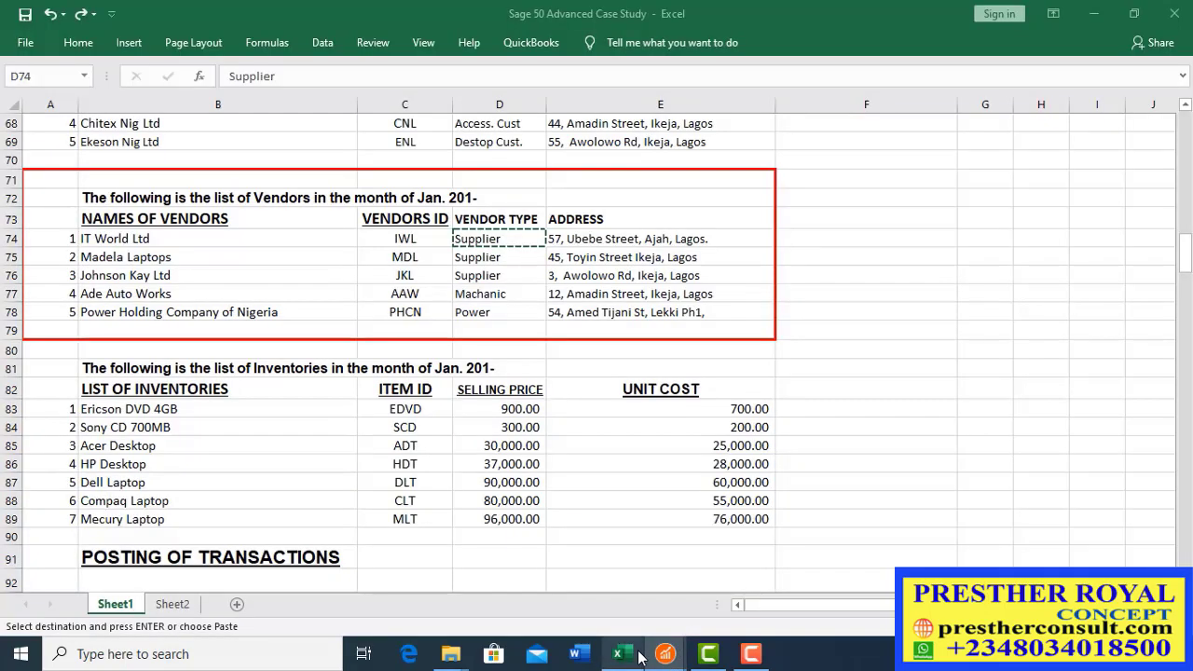
# Step: Review Ade Auto Works' row in Excel, then copy its vendor ID AAW from cell C77
pyautogui.click(634, 657)
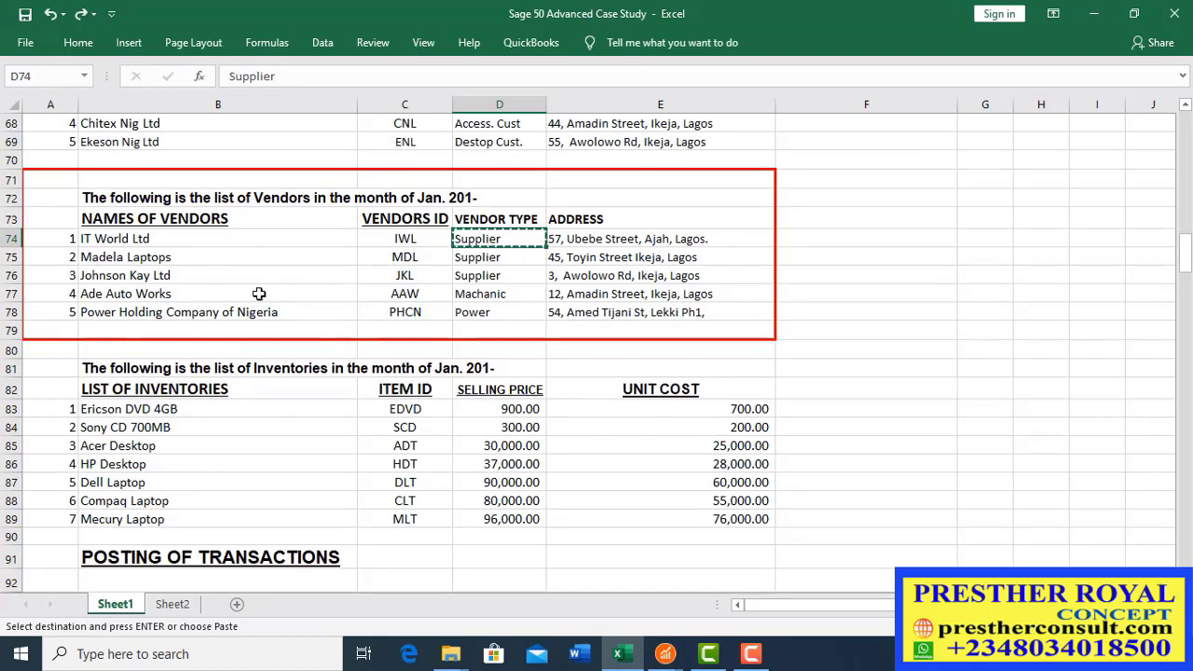
pyautogui.click(195, 299)
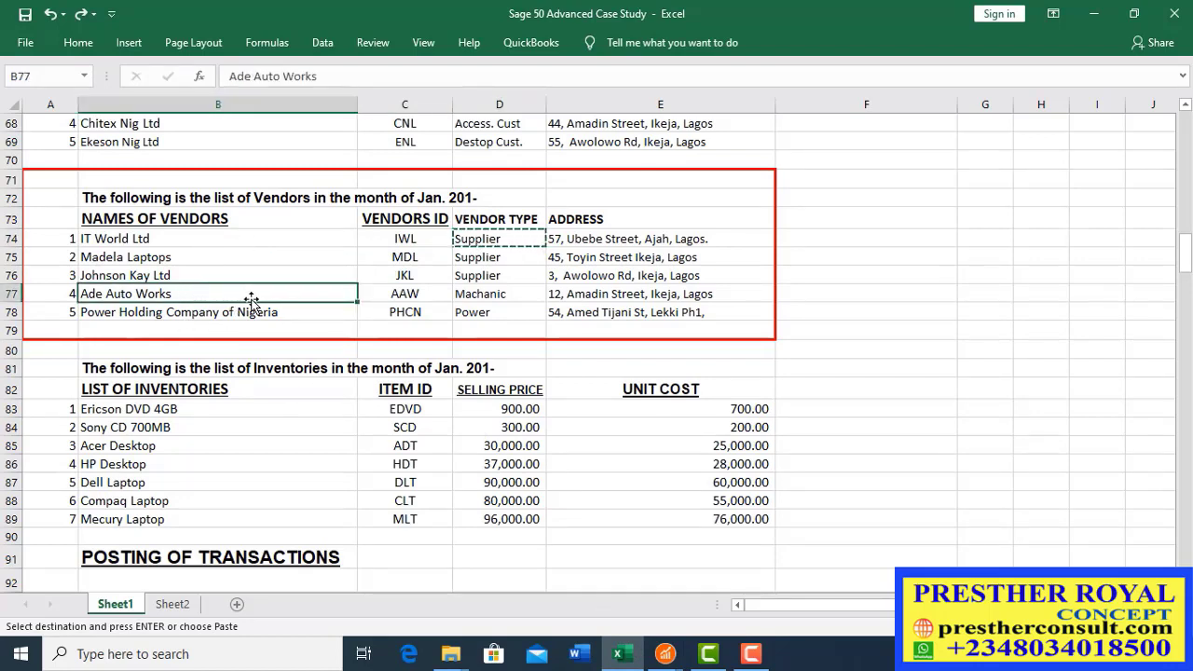
pyautogui.click(493, 294)
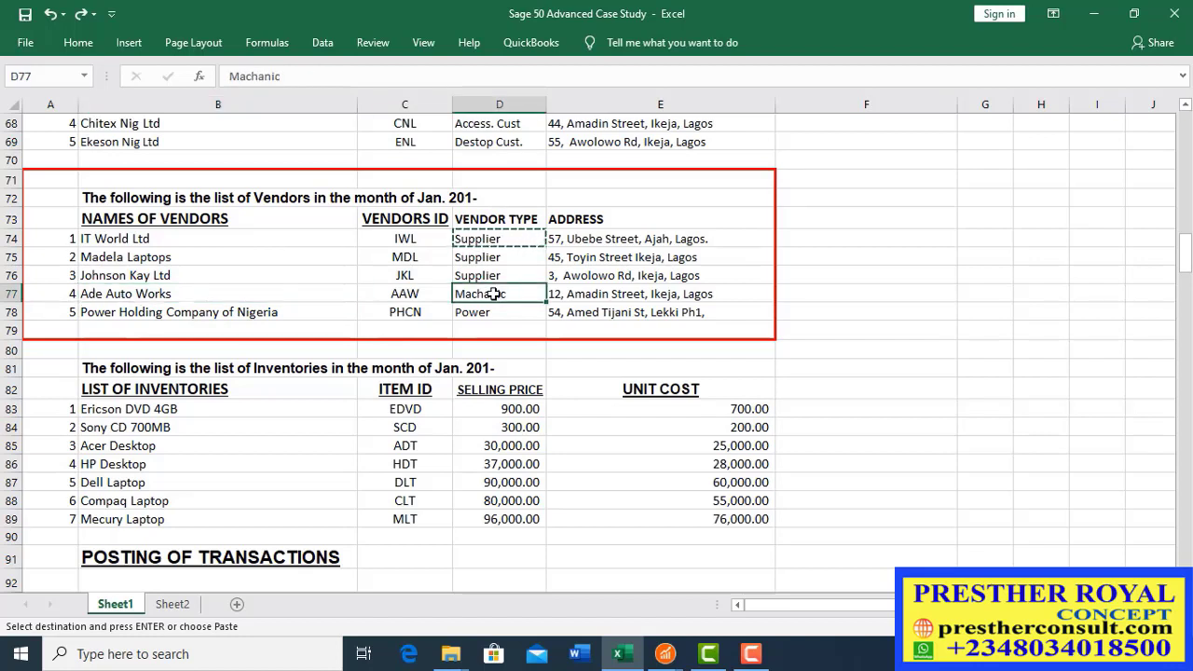
pyautogui.click(608, 294)
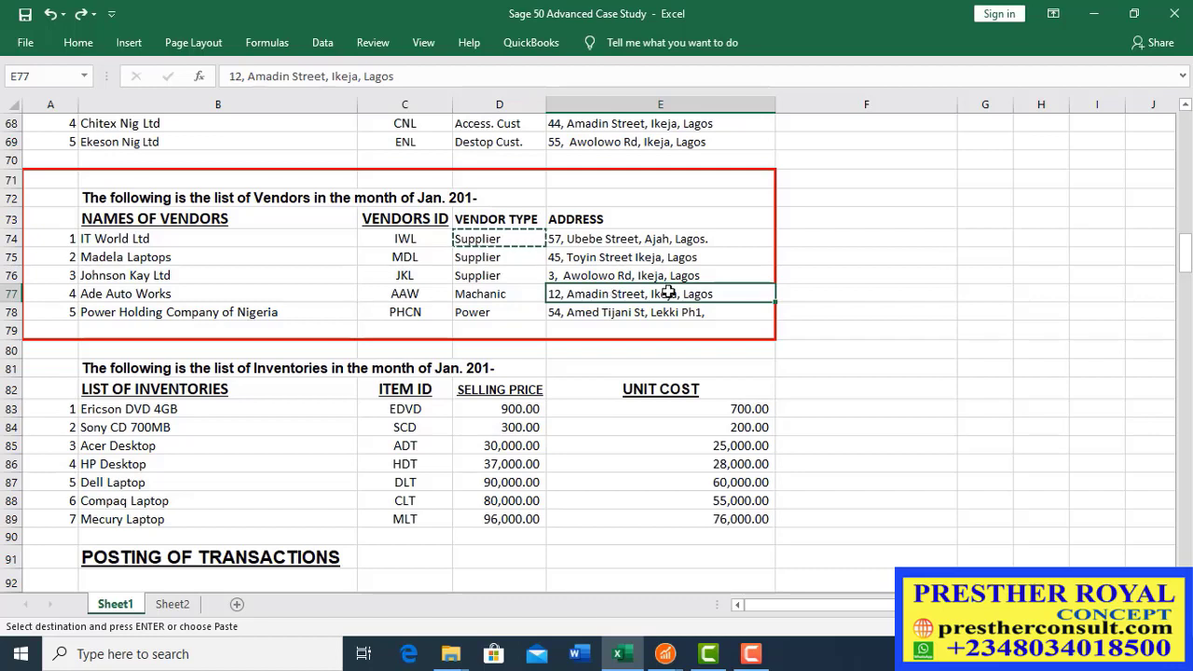
pyautogui.click(514, 300)
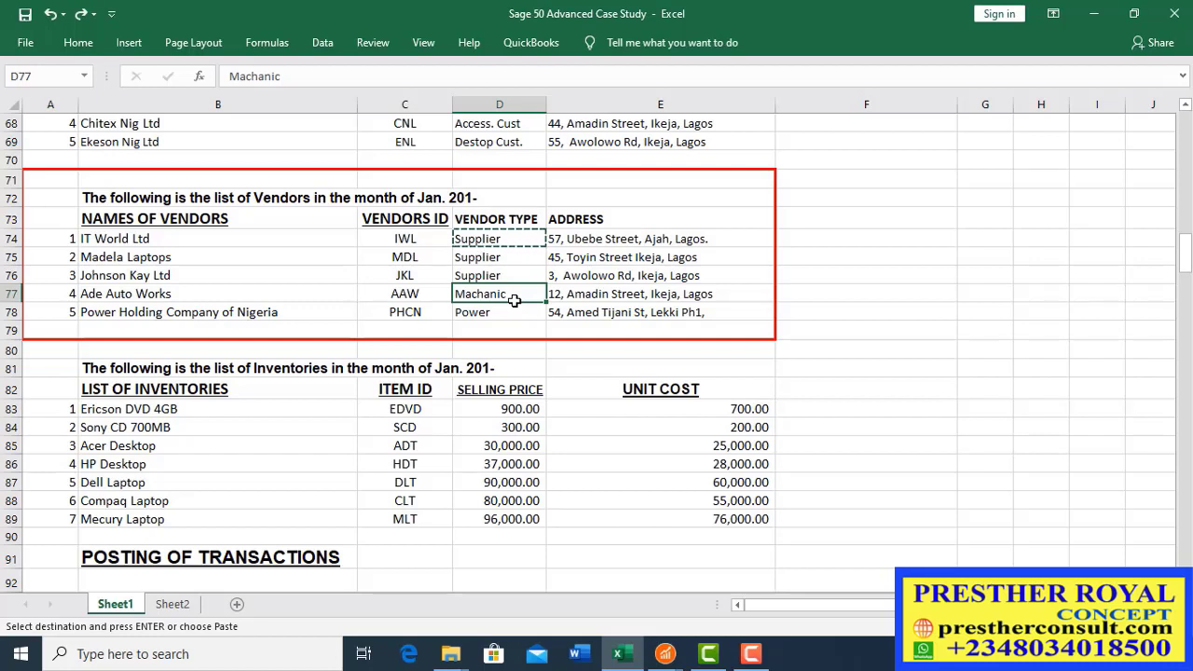
pyautogui.click(501, 313)
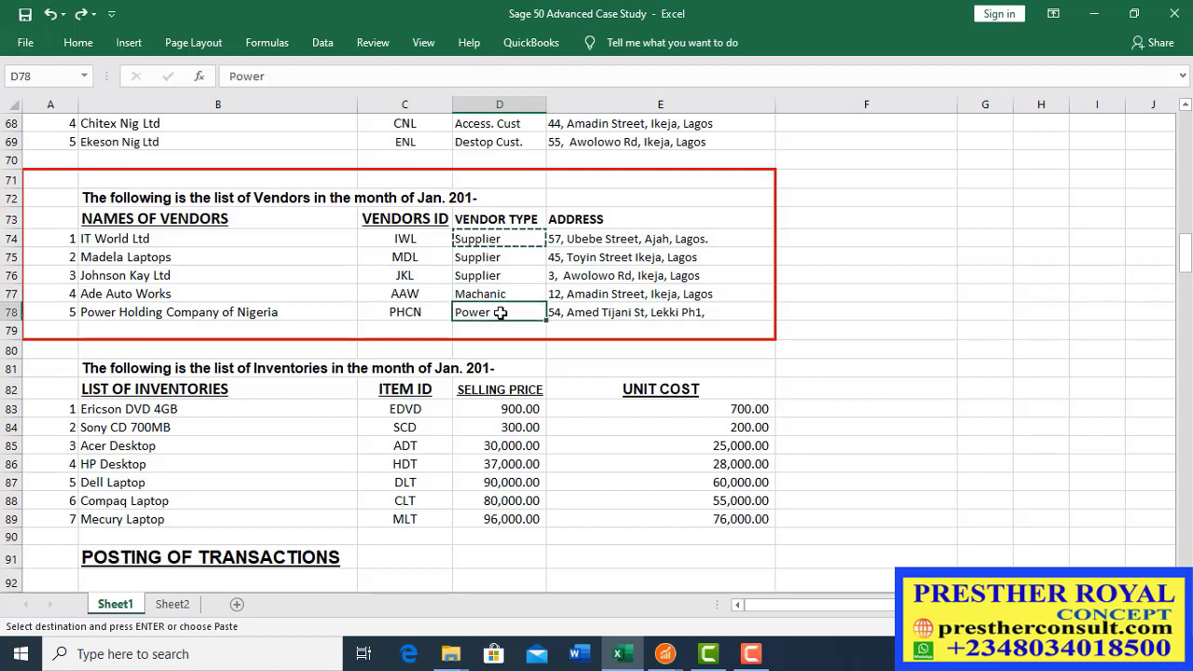
pyautogui.click(501, 297)
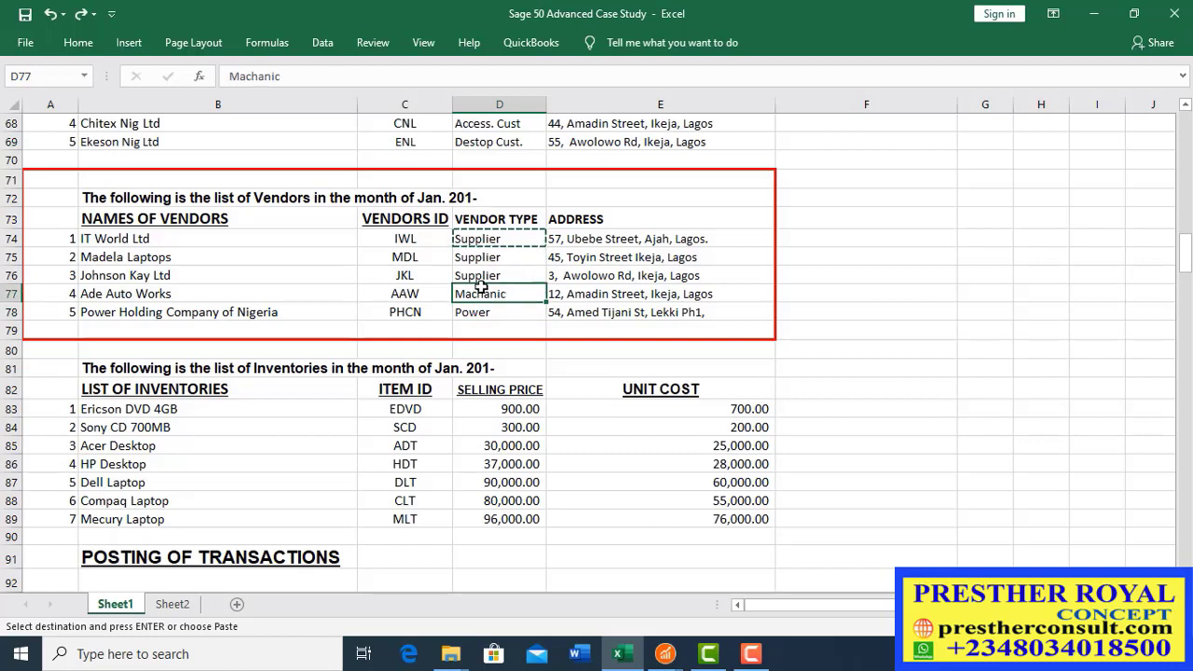
pyautogui.click(394, 292)
pyautogui.hotkey('ctrl', 'c')
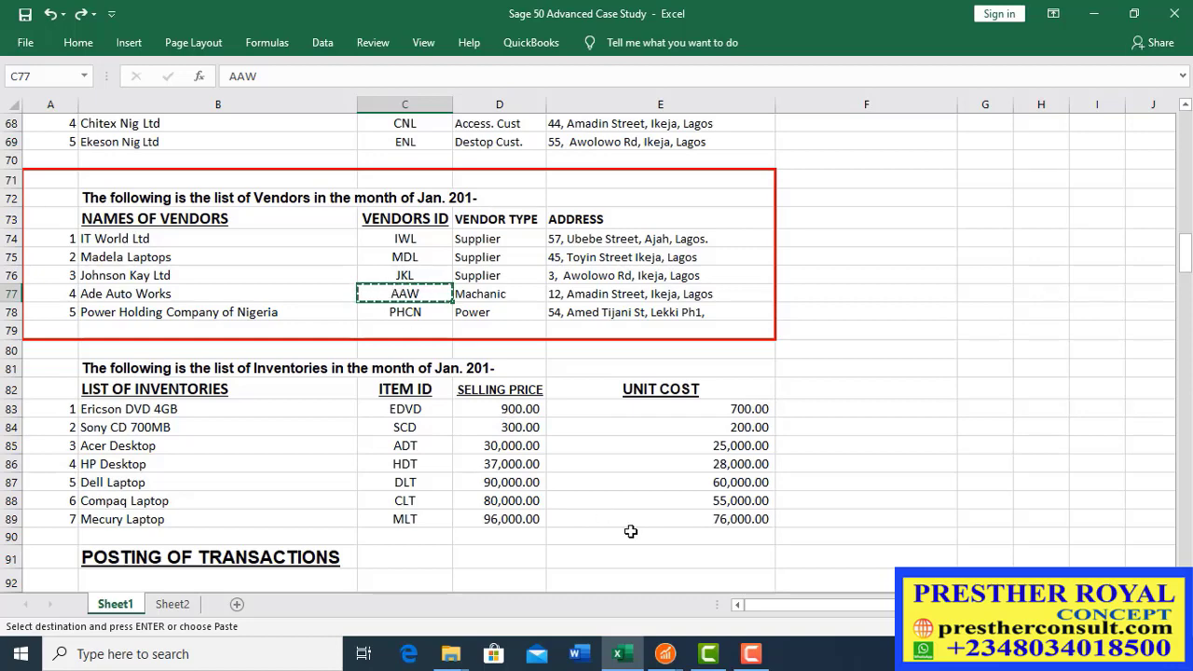
# Step: Start a new vendor record in Maintain Vendors with Vendor ID AAW
pyautogui.moveTo(665, 652)
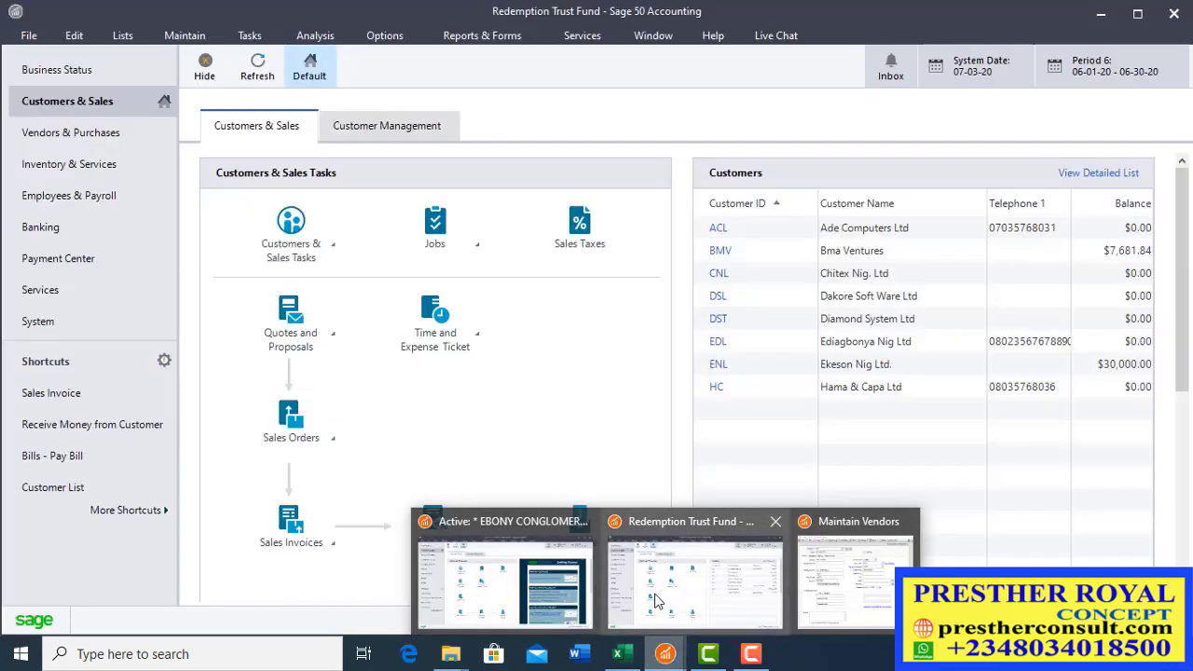
pyautogui.click(545, 583)
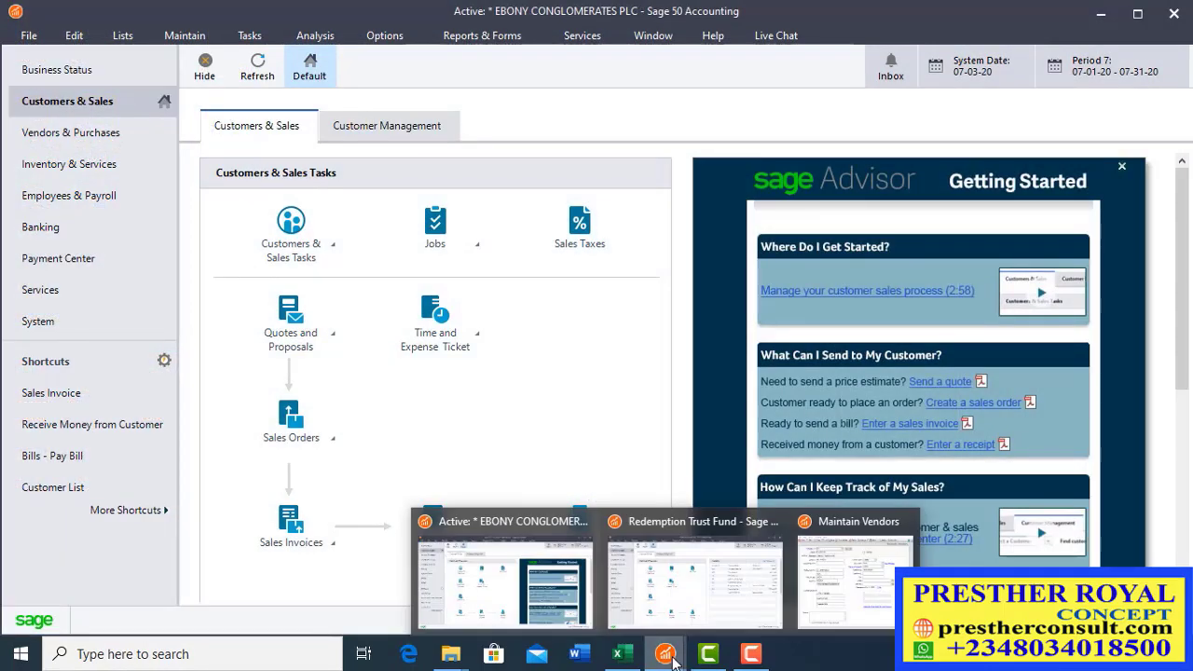
pyautogui.click(853, 573)
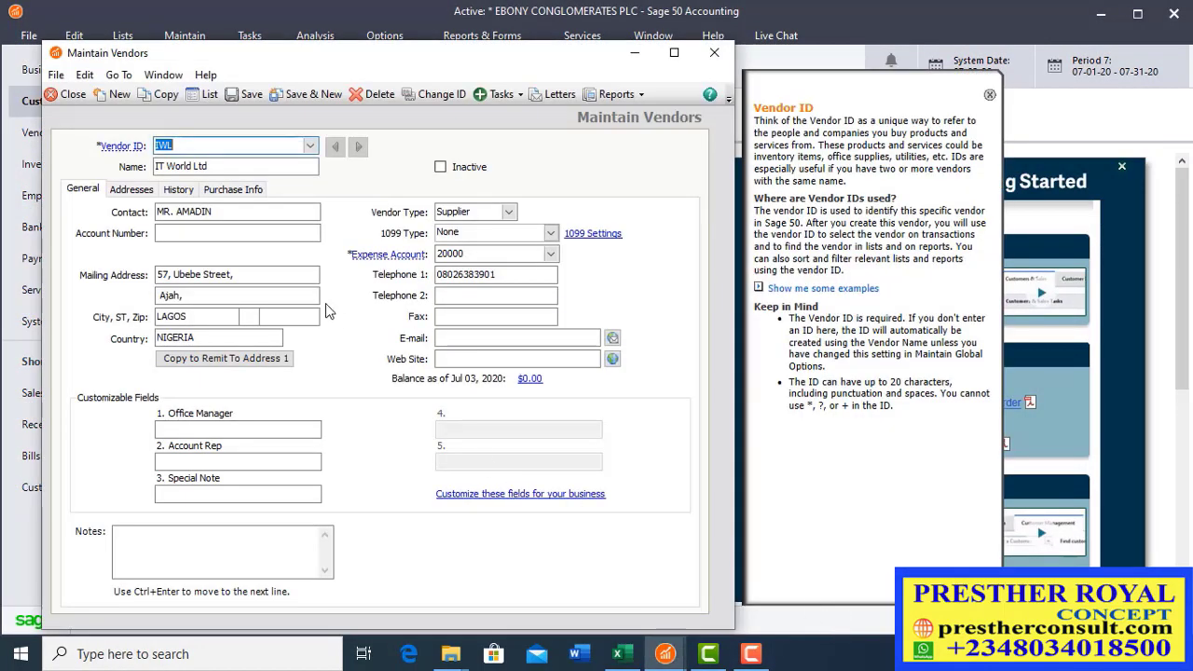
pyautogui.click(119, 94)
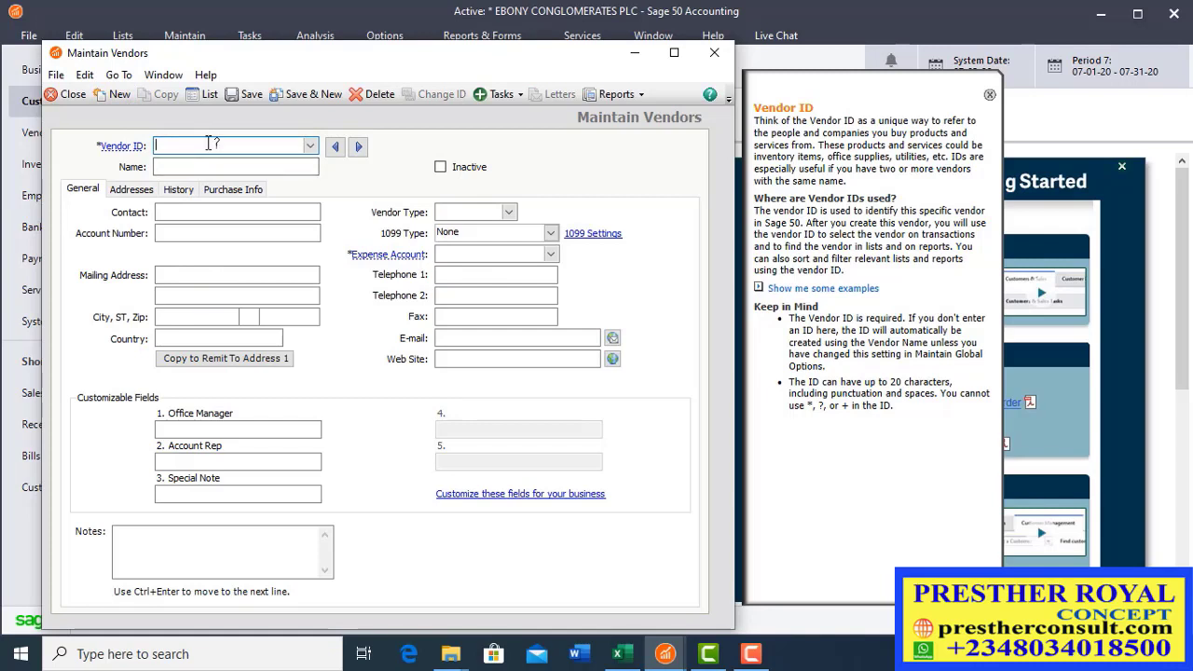
pyautogui.write('AAW')
# Step: Copy 'Ade Auto Works' from Excel cell B77 into the vendor Name field
pyautogui.click(617, 655)
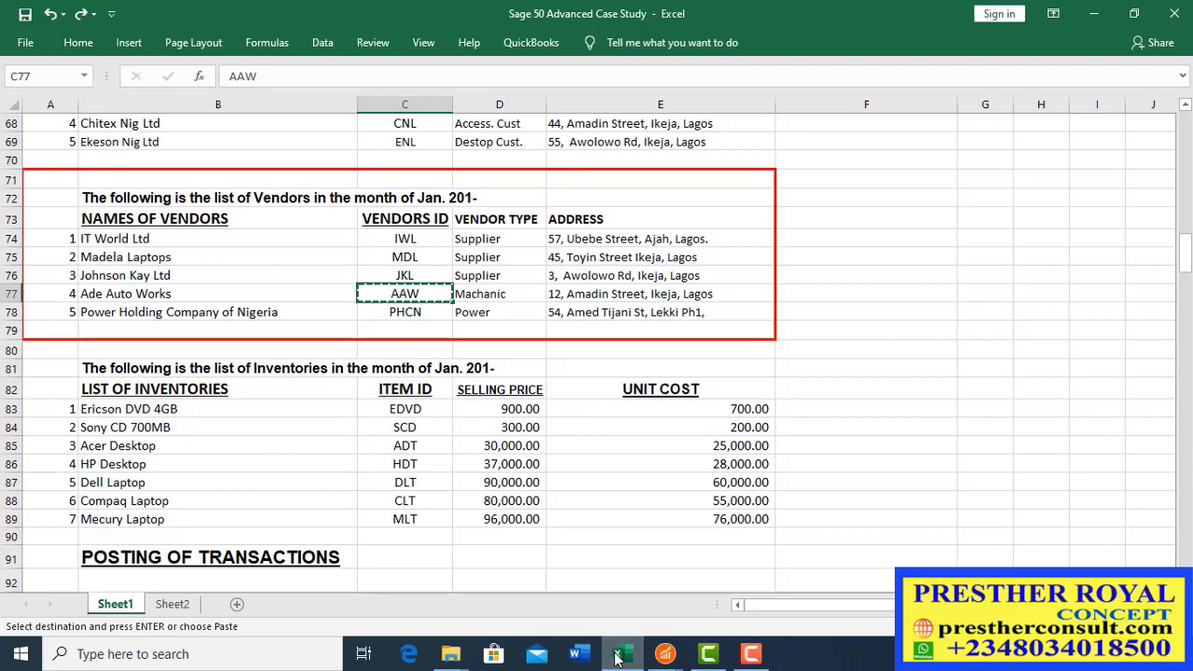
pyautogui.click(665, 653)
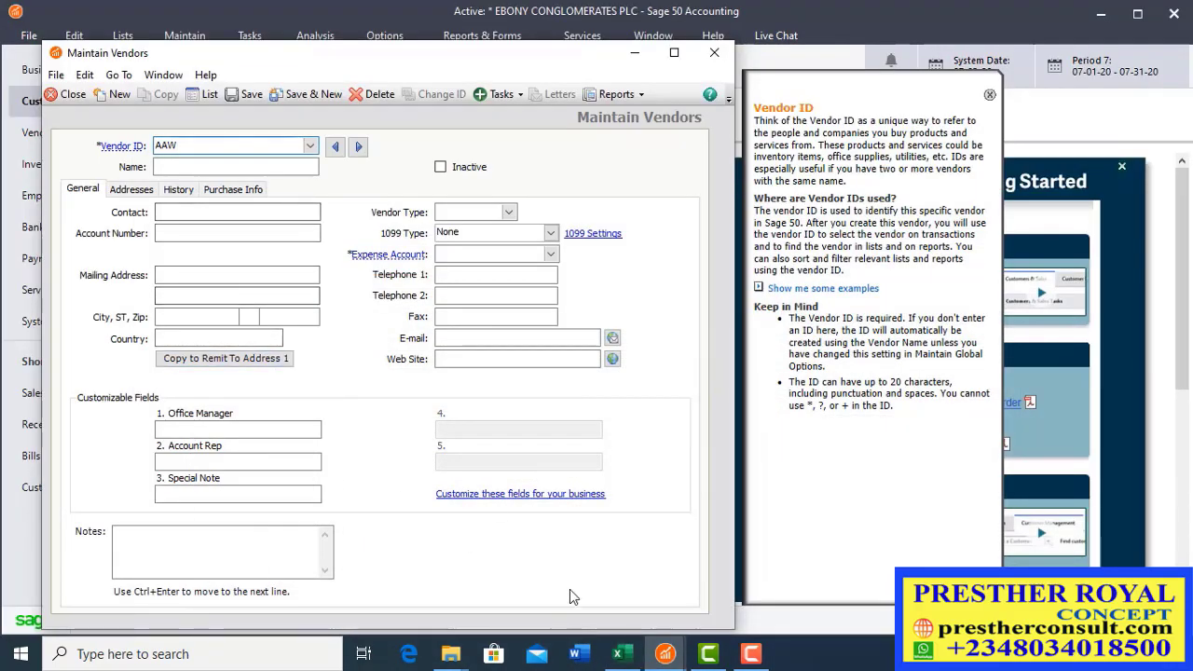
pyautogui.click(617, 653)
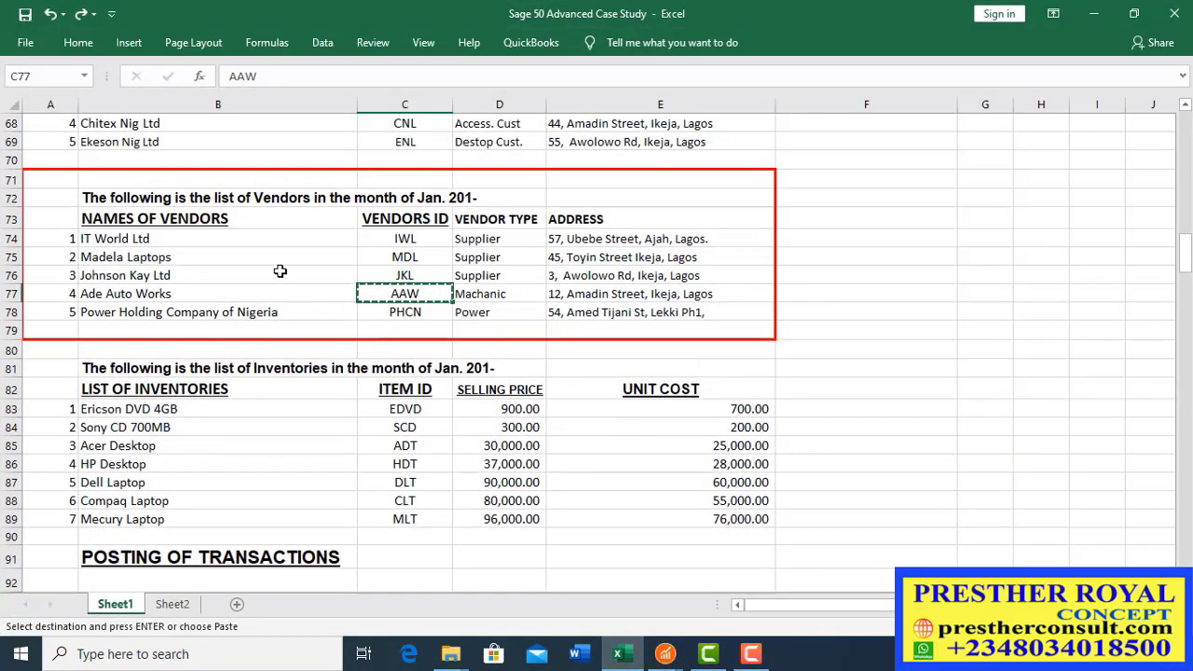
pyautogui.click(263, 298)
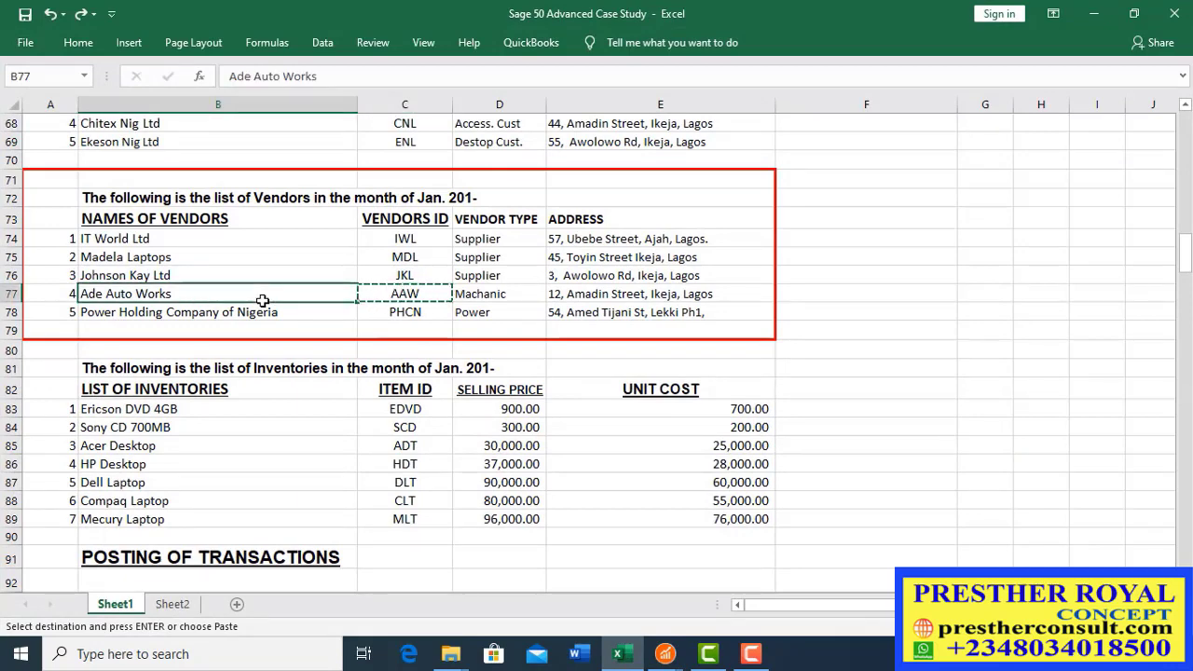
pyautogui.hotkey('ctrl', 'c')
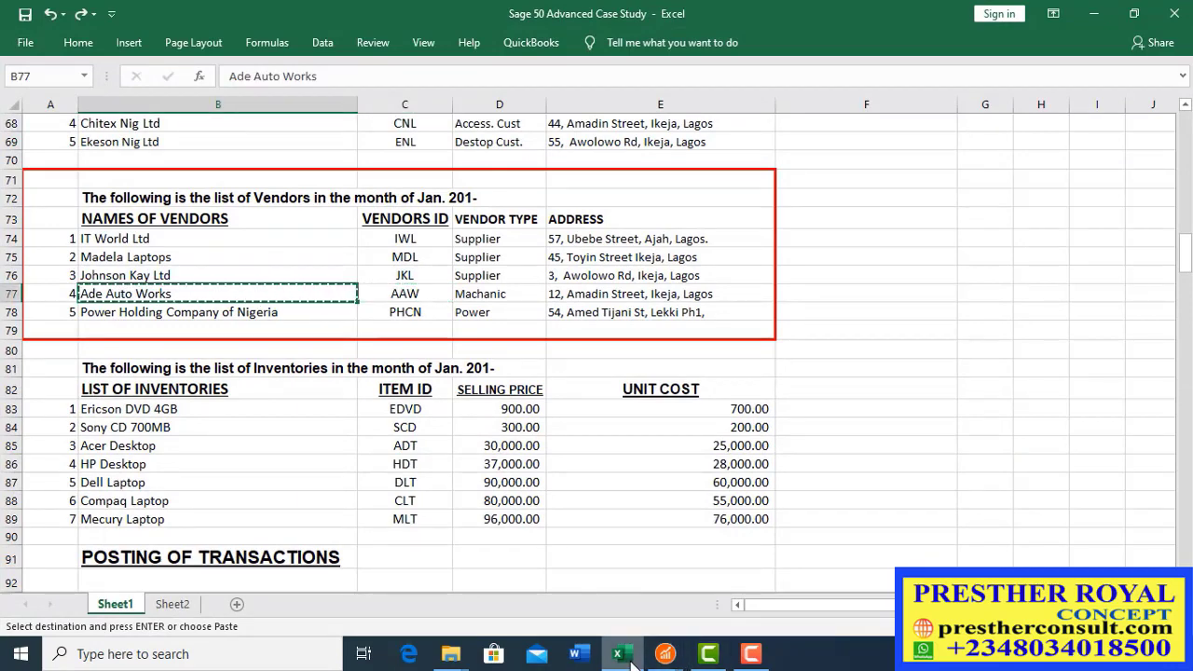
pyautogui.click(665, 653)
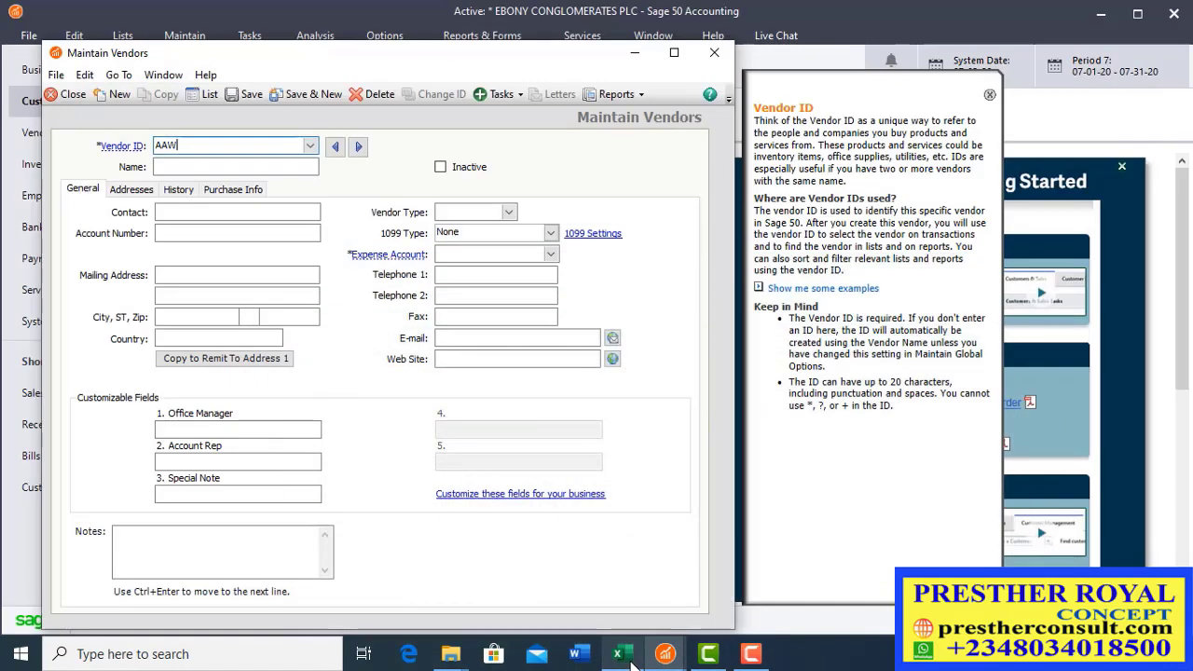
pyautogui.click(249, 170)
pyautogui.hotkey('ctrl', 'v')
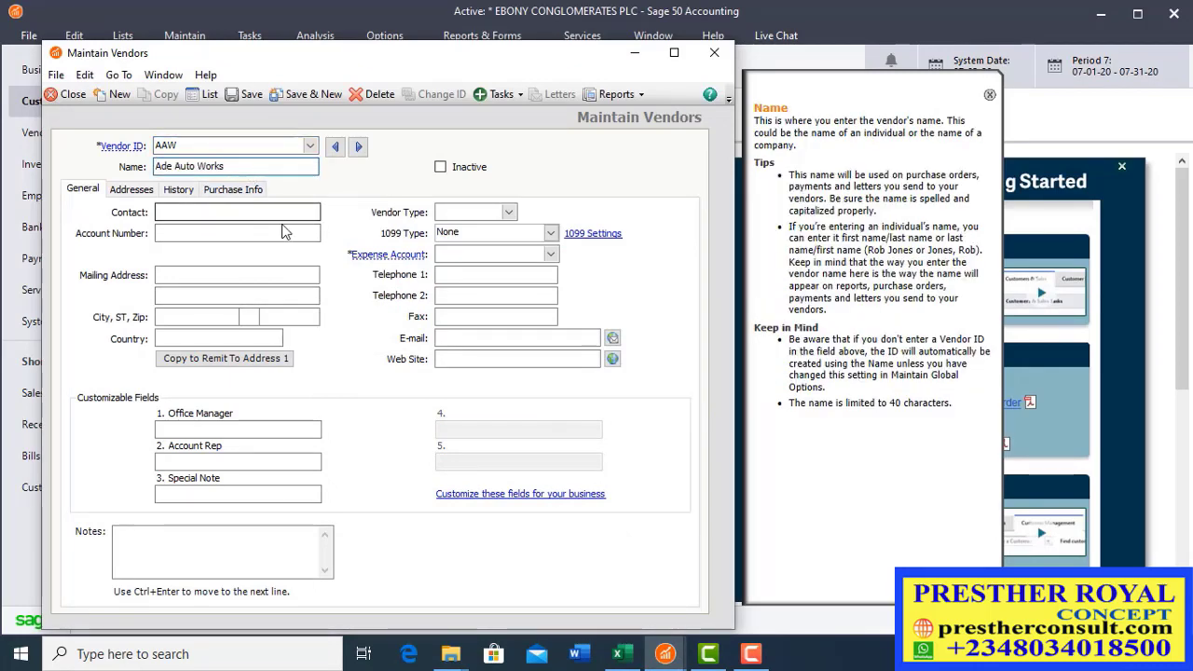
pyautogui.click(224, 274)
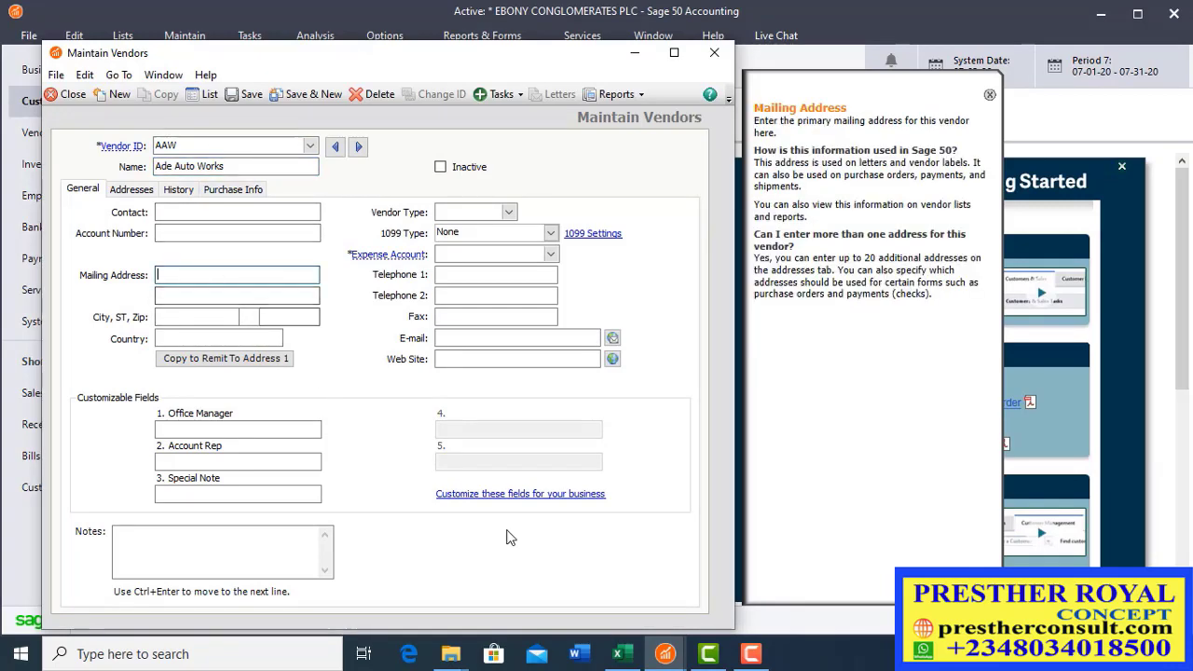
pyautogui.click(617, 653)
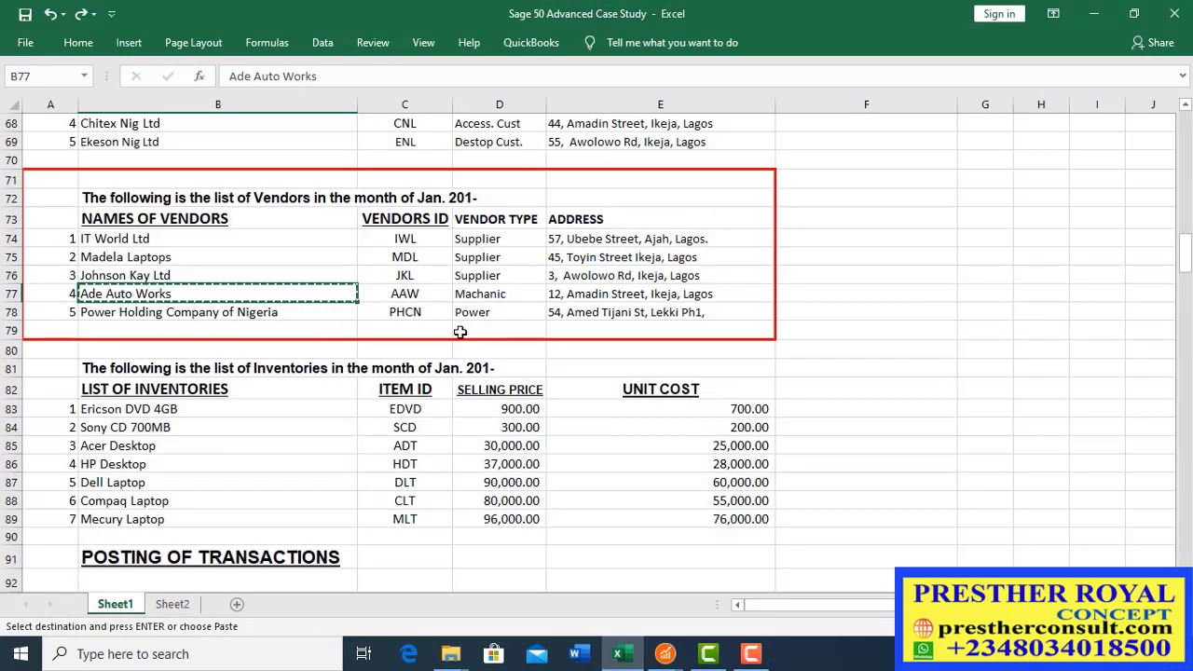
pyautogui.click(594, 296)
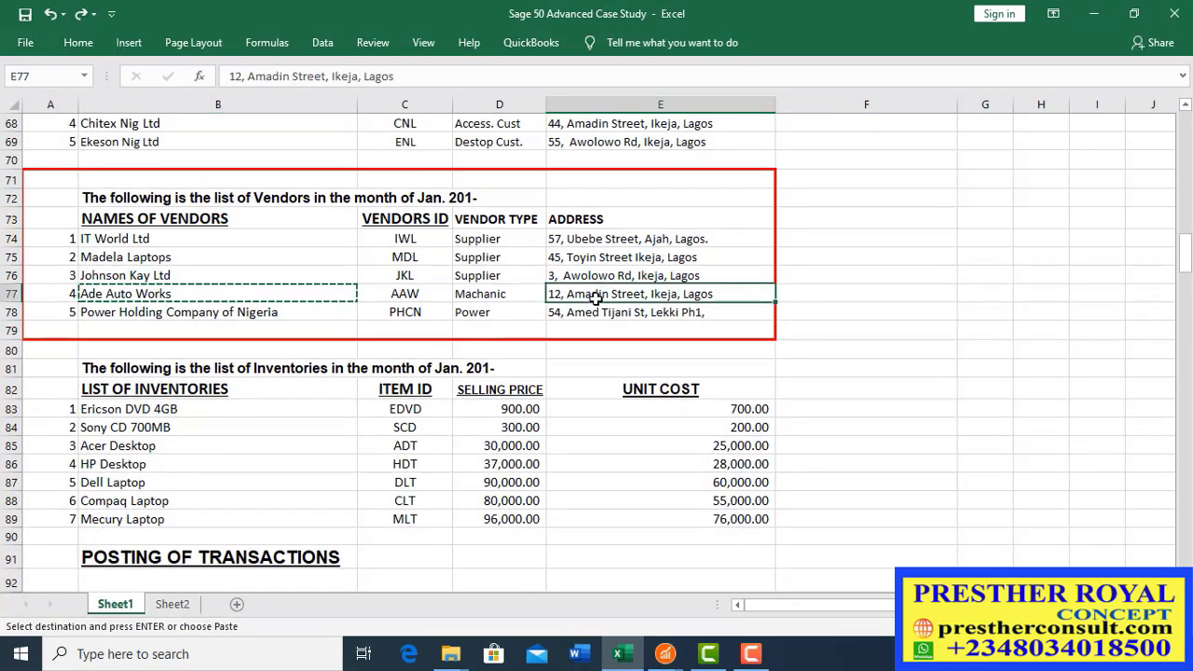
pyautogui.hotkey('ctrl', 'c')
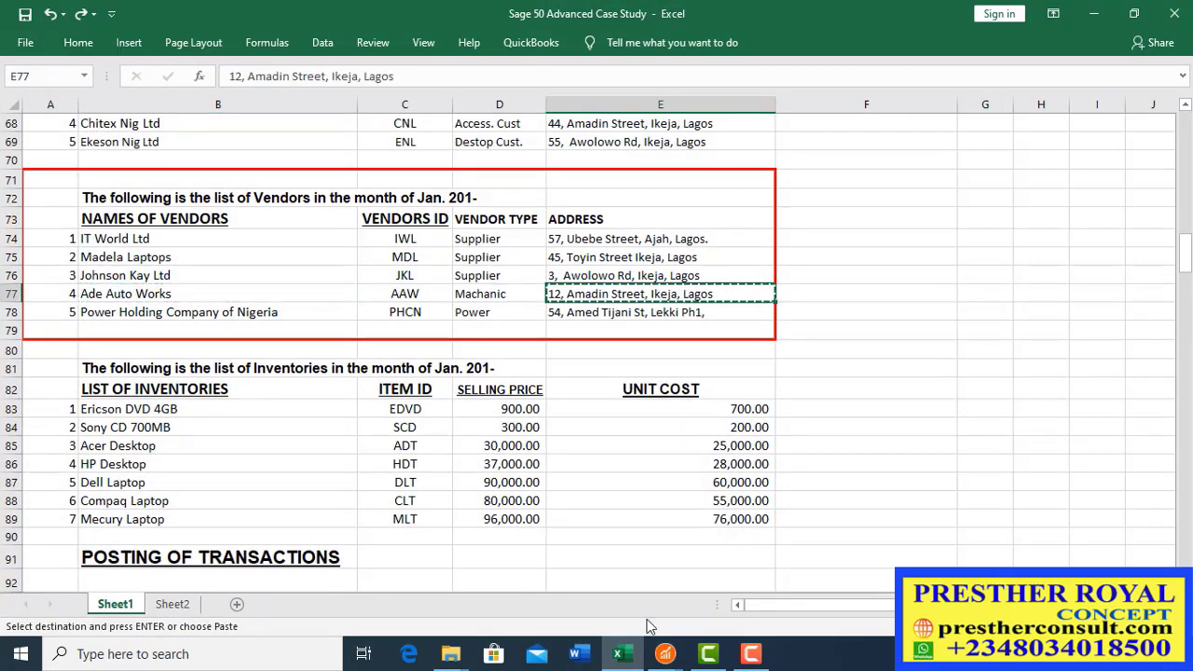
pyautogui.click(664, 654)
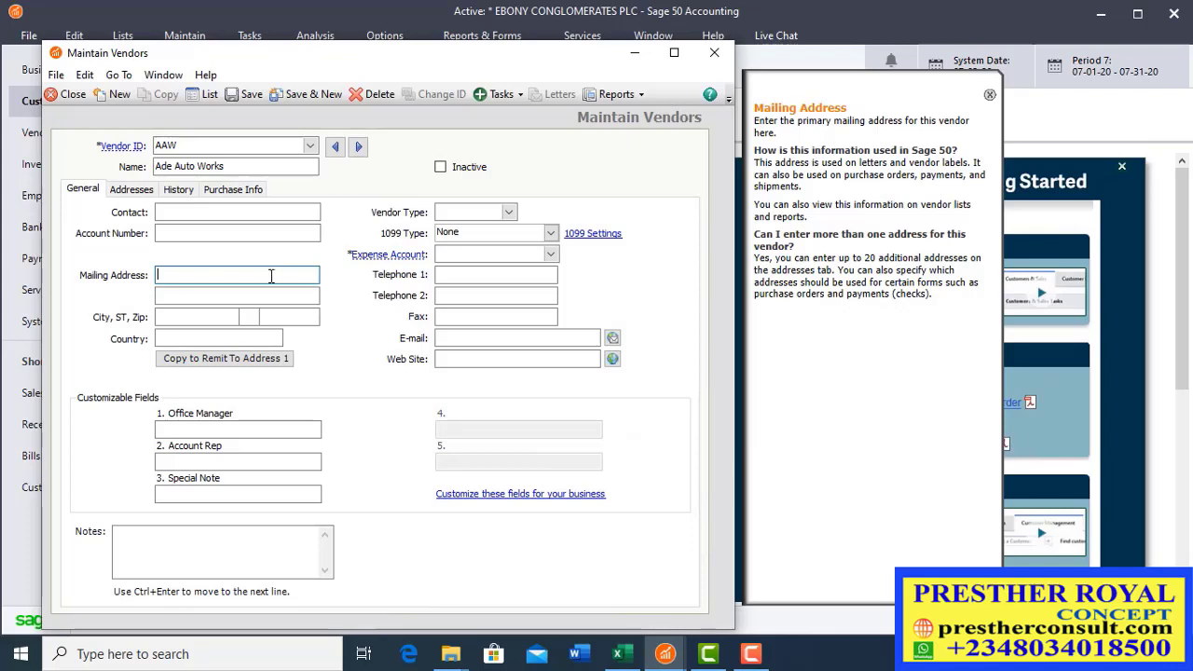
pyautogui.hotkey('ctrl', 'v')
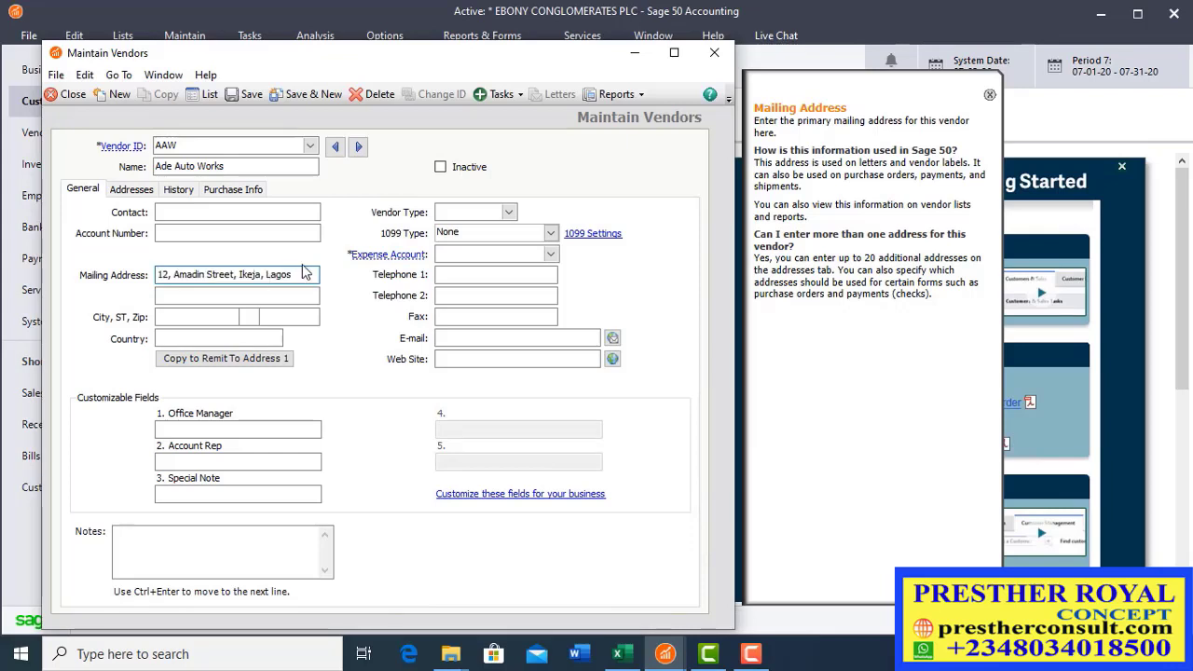
pyautogui.hotkey('shift', 'Left')
pyautogui.hotkey('shift', 'Left')
pyautogui.hotkey('shift', 'Left')
pyautogui.hotkey('shift', 'Left')
pyautogui.hotkey('shift', 'Left')
pyautogui.hotkey('shift', 'Left')
pyautogui.hotkey('shift', 'Left')
pyautogui.hotkey('shift', 'Left')
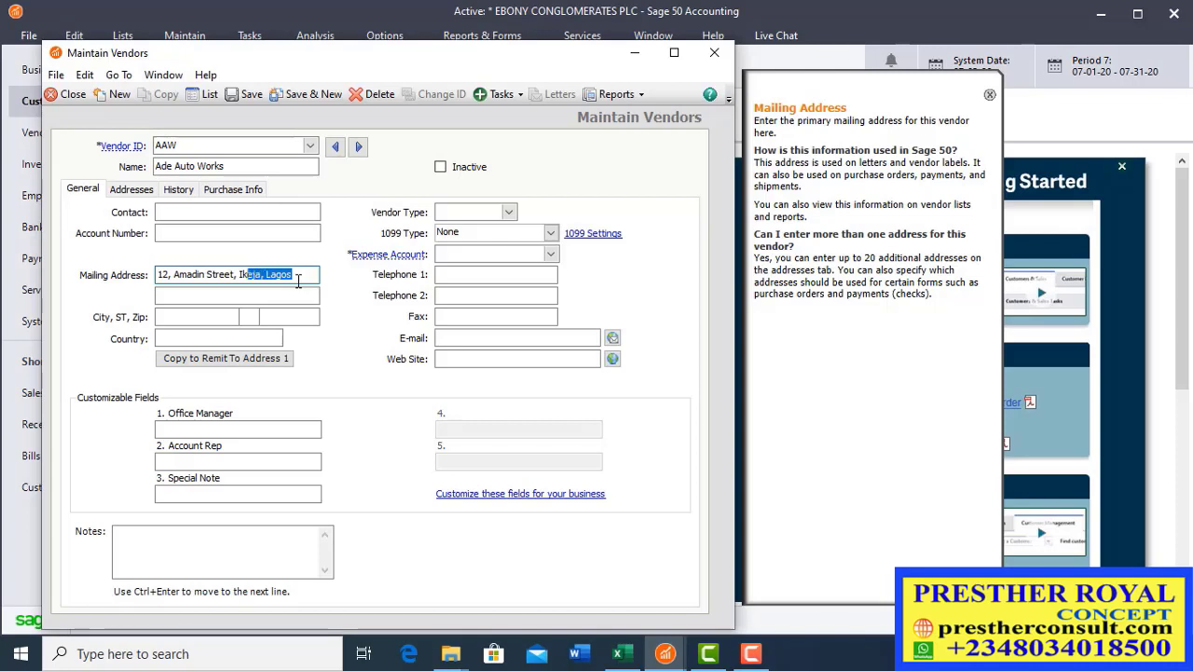
pyautogui.hotkey('shift', 'Left')
pyautogui.hotkey('ctrl', 'x')
pyautogui.click(276, 294)
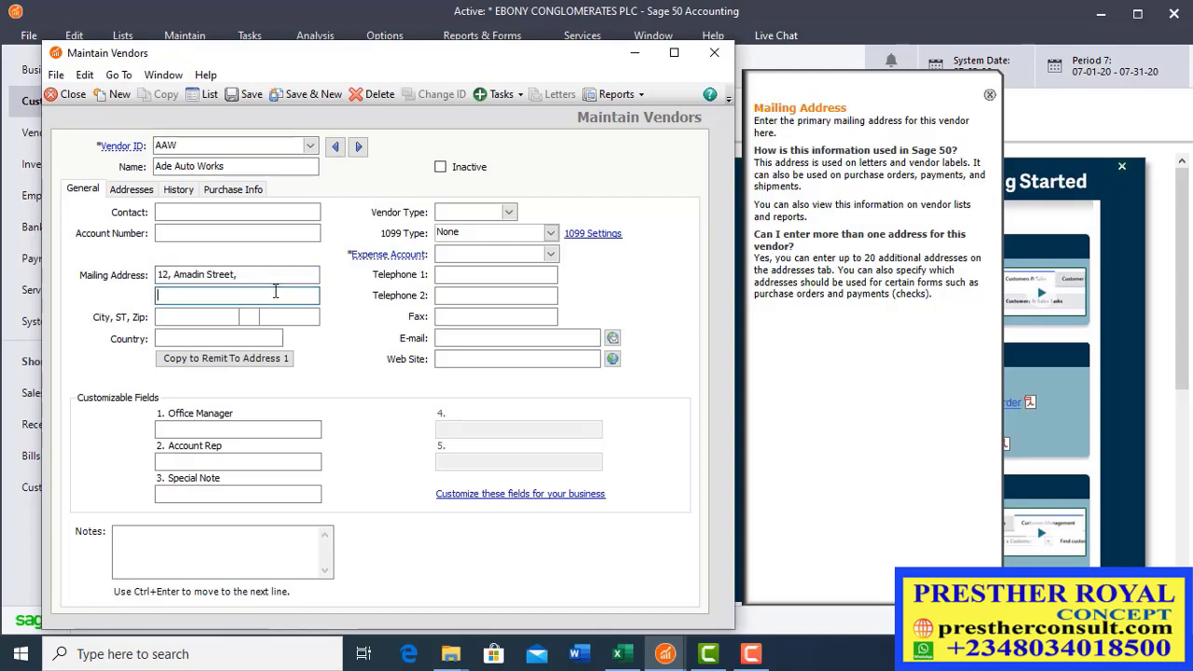
pyautogui.hotkey('ctrl', 'v')
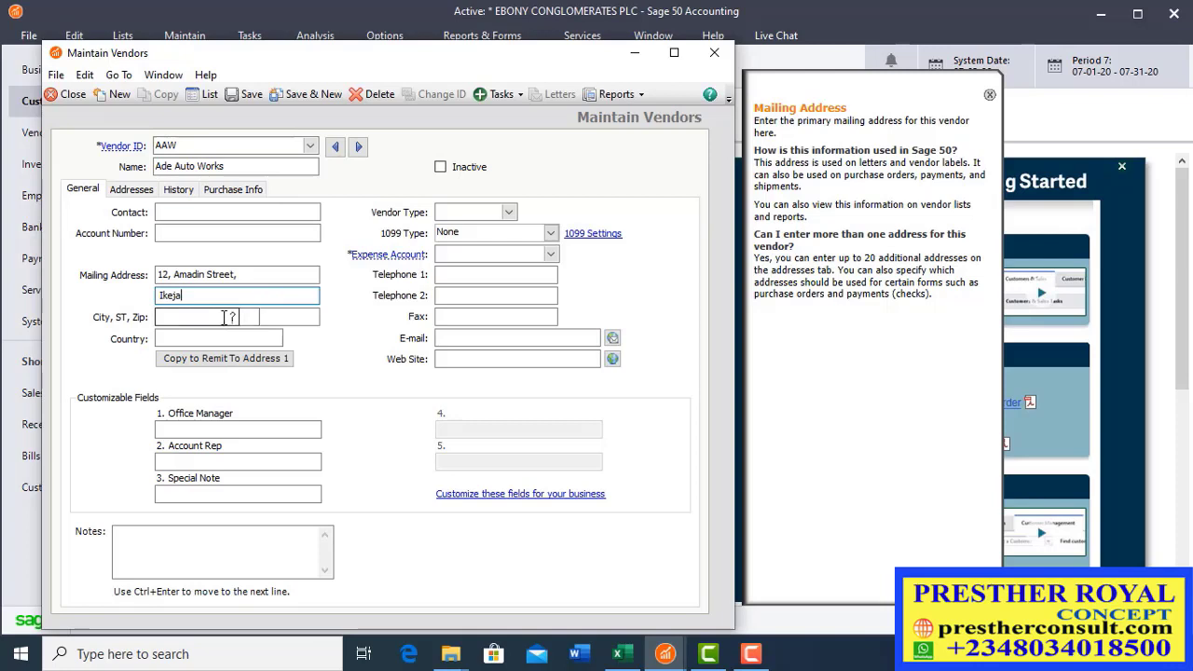
# Step: Set the city to LAGOS and the country to NIGERIA
pyautogui.click(225, 317)
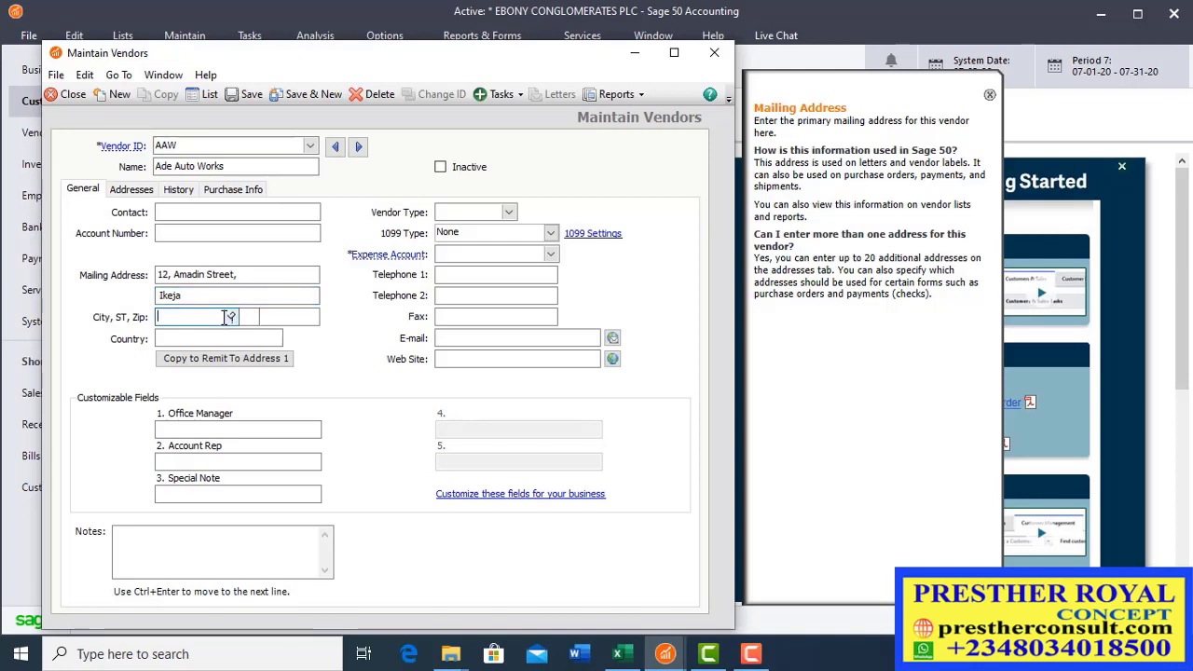
pyautogui.hotkey('ctrl', 'v')
pyautogui.press('Tab')
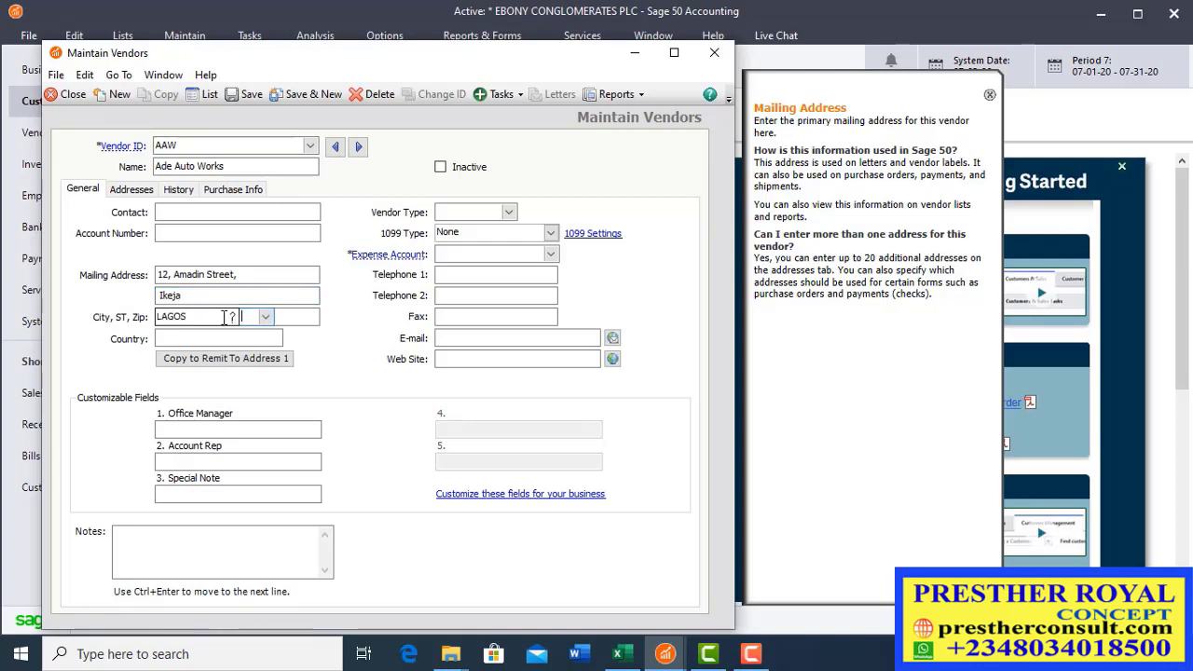
pyautogui.press('Tab')
pyautogui.press('Tab')
pyautogui.write('n')
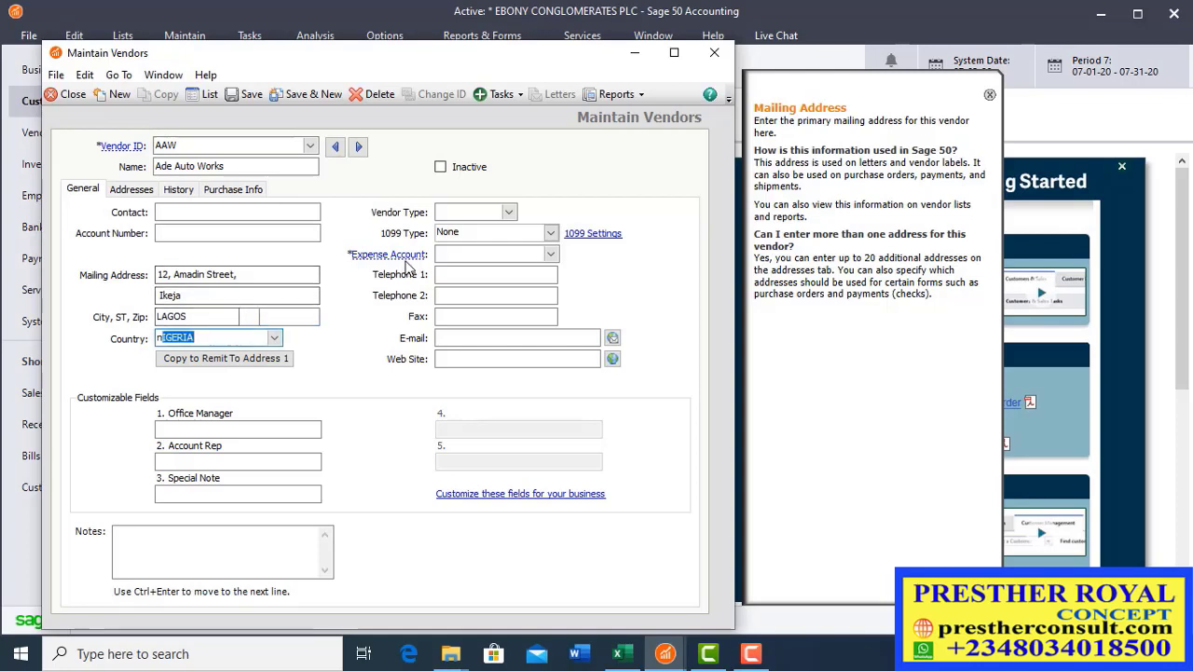
pyautogui.press('Tab')
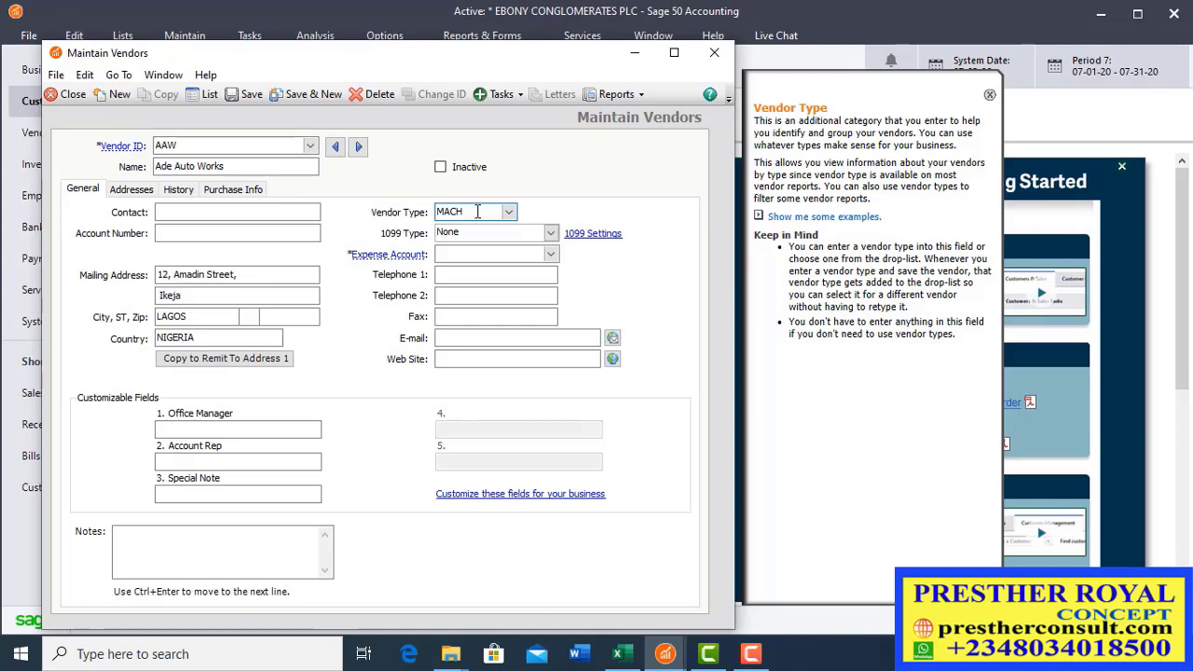
# Step: Complete the vendor type as MACHANIC, fixing stray letters after checking the Excel spelling
pyautogui.write('A')
pyautogui.press('BackSpace')
pyautogui.click(620, 655)
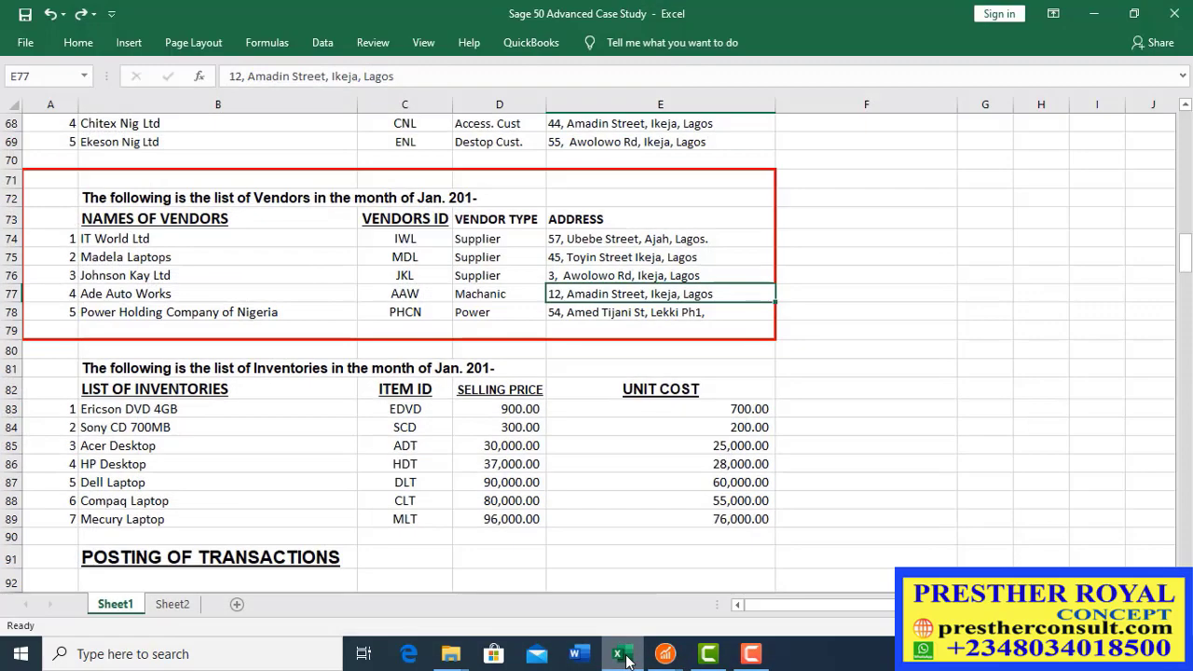
pyautogui.click(627, 658)
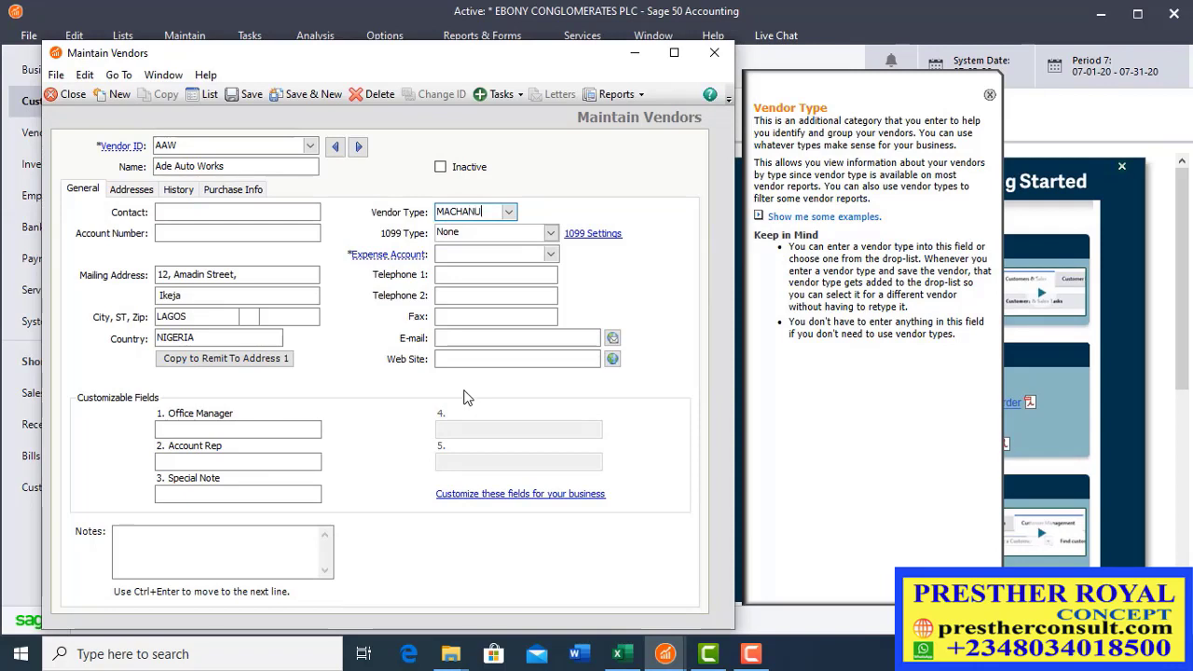
pyautogui.write('IN')
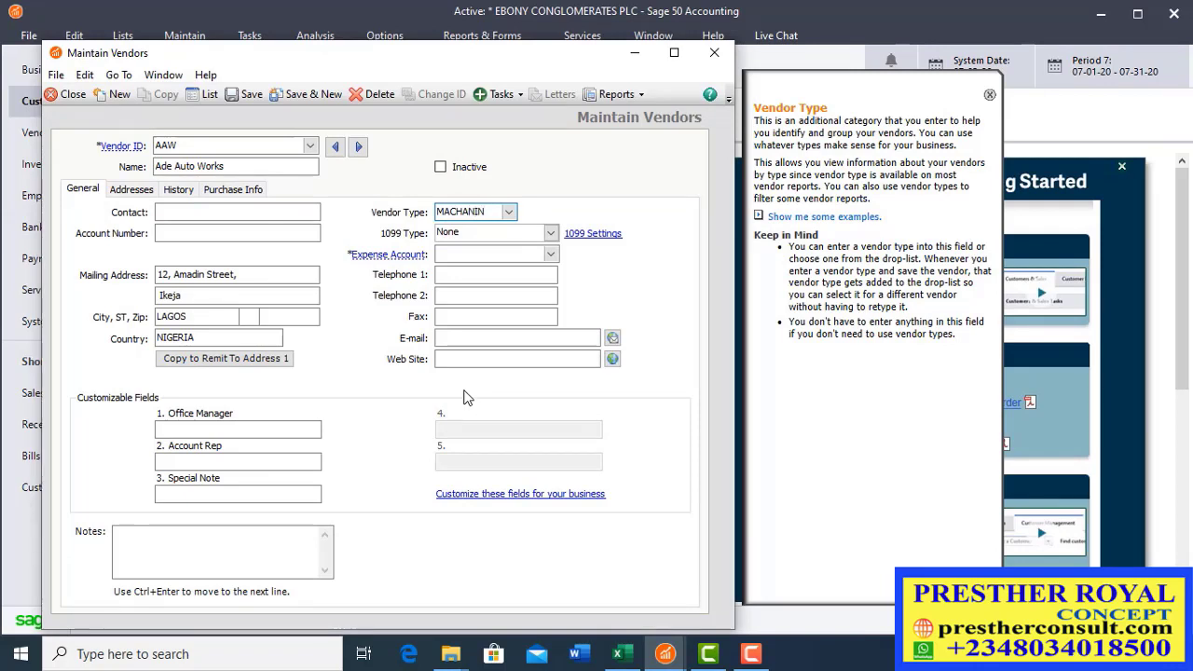
pyautogui.press('BackSpace')
pyautogui.click(478, 253)
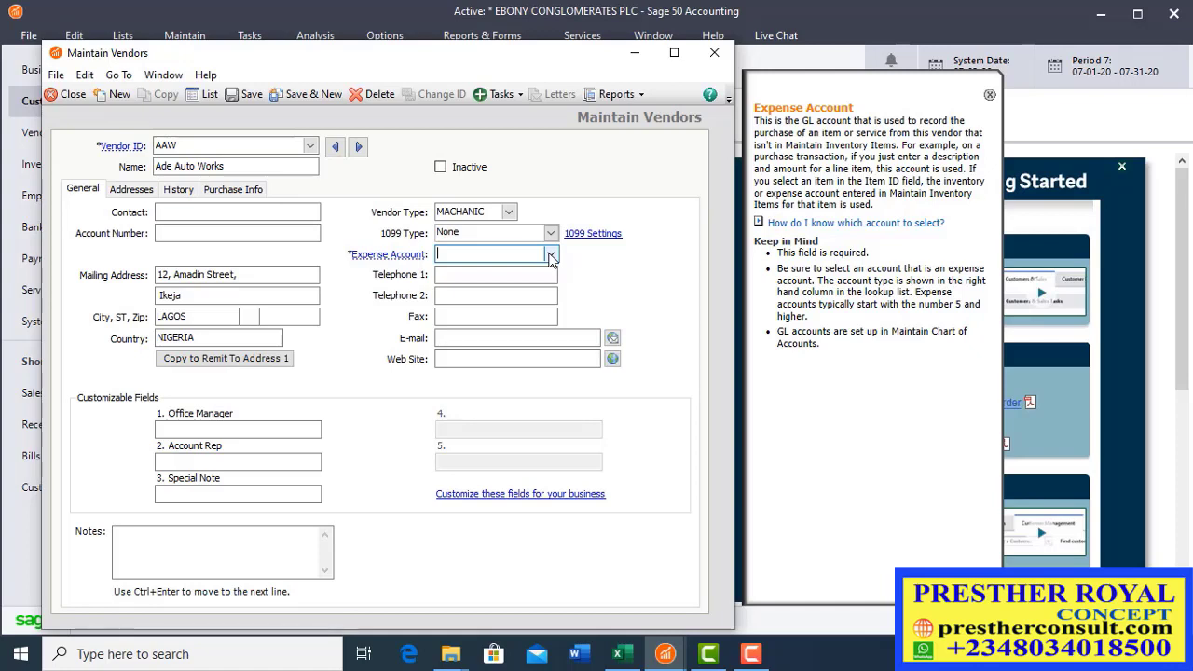
# Step: Pick 61000 Auto Expenses from the expense account lookup list
pyautogui.click(551, 256)
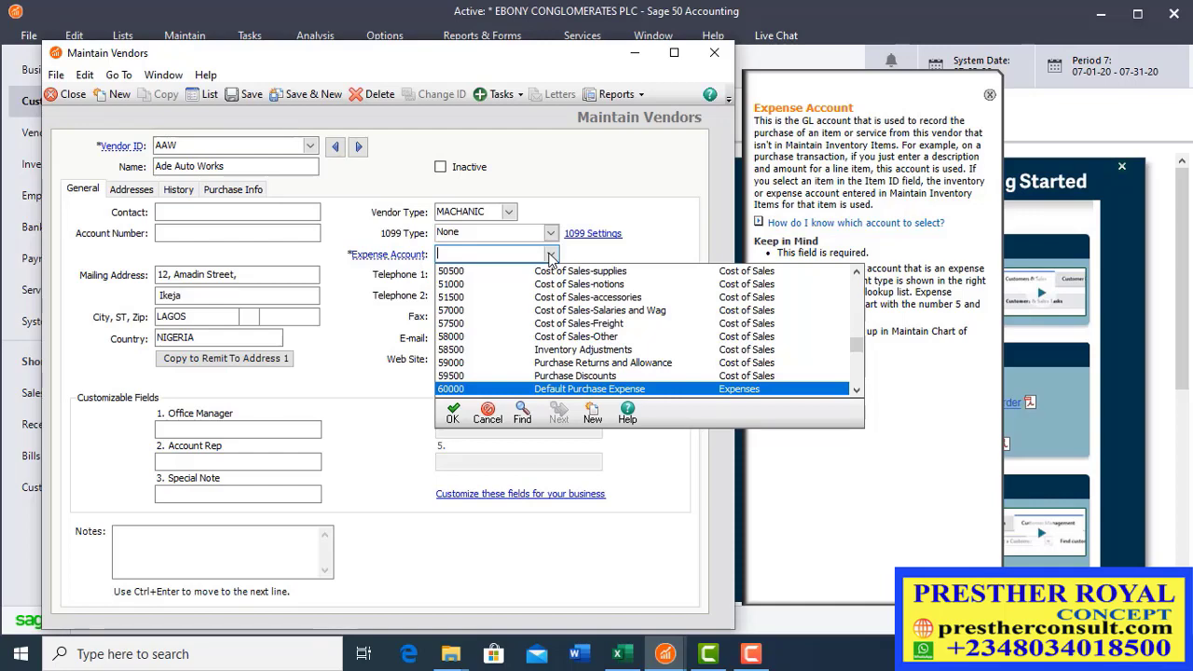
pyautogui.press('Down')
pyautogui.press('Down')
pyautogui.press('Down')
pyautogui.press('Down')
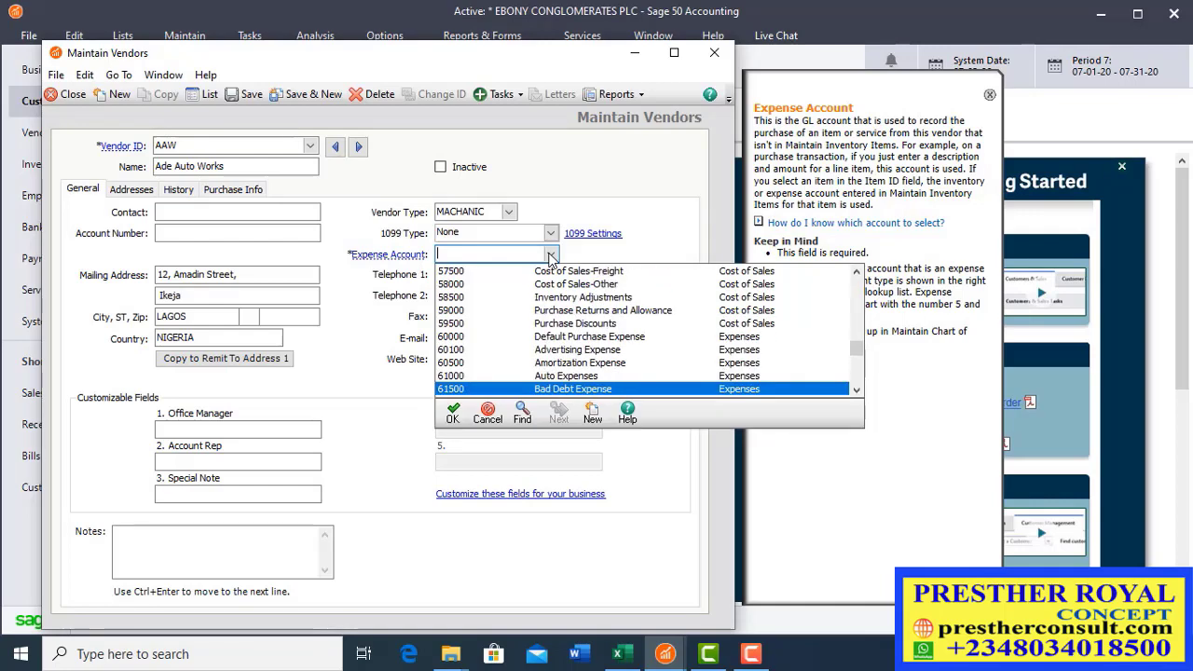
pyautogui.press('Up')
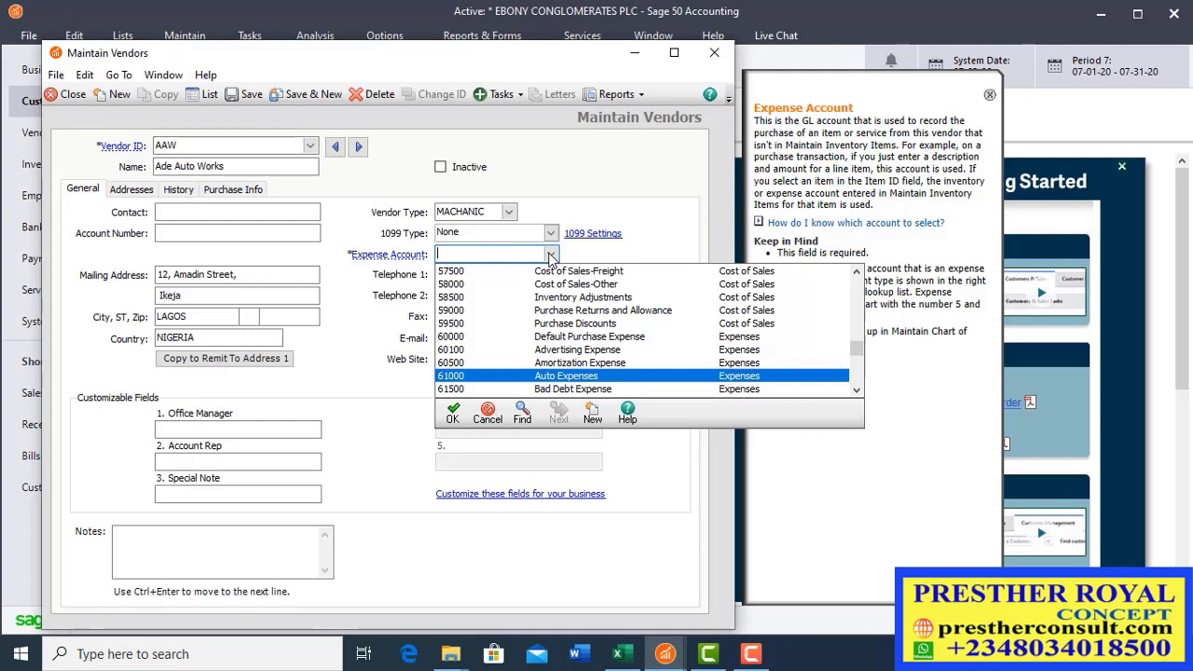
pyautogui.click(528, 377)
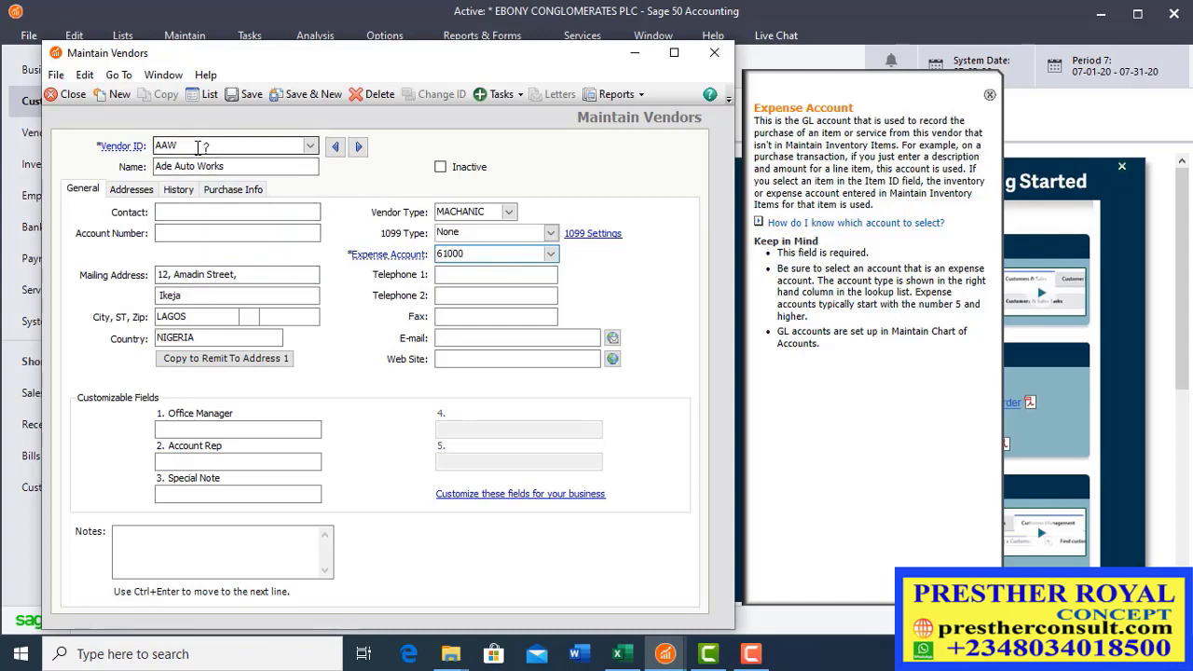
# Step: Save vendor record AAW, which then shows a $0.00 balance as of Jul 03, 2020
pyautogui.click(231, 96)
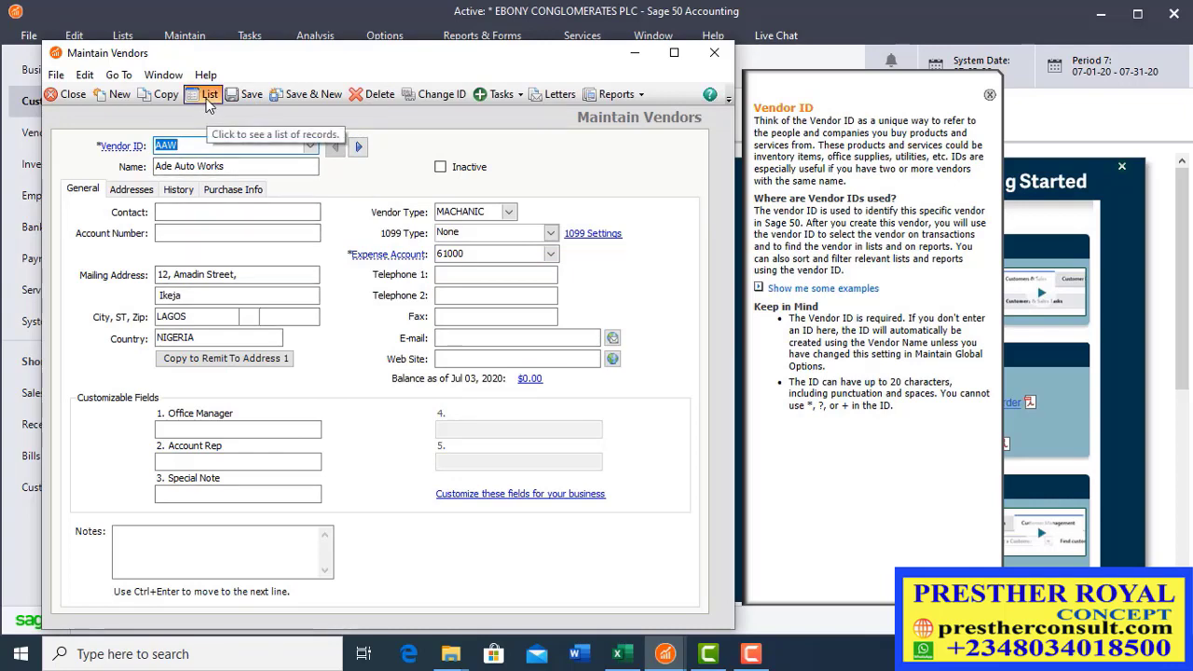
# Step: Confirm AAW and IWL appear in the Vendor List, then begin a blank vendor record
pyautogui.click(208, 96)
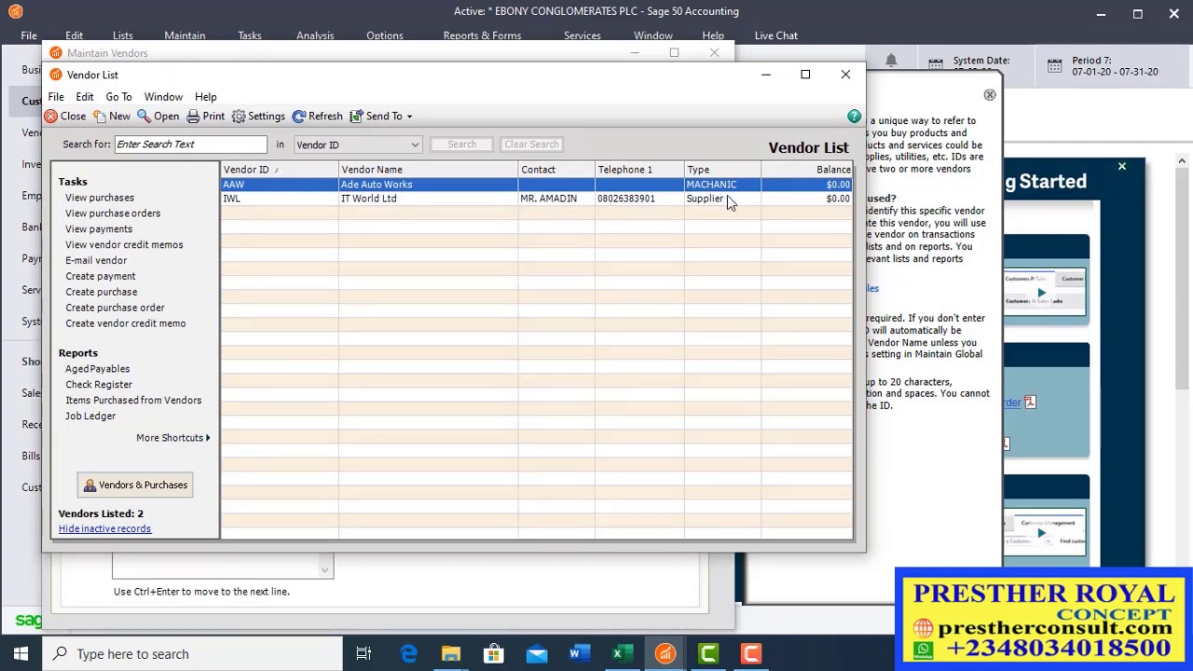
pyautogui.click(844, 78)
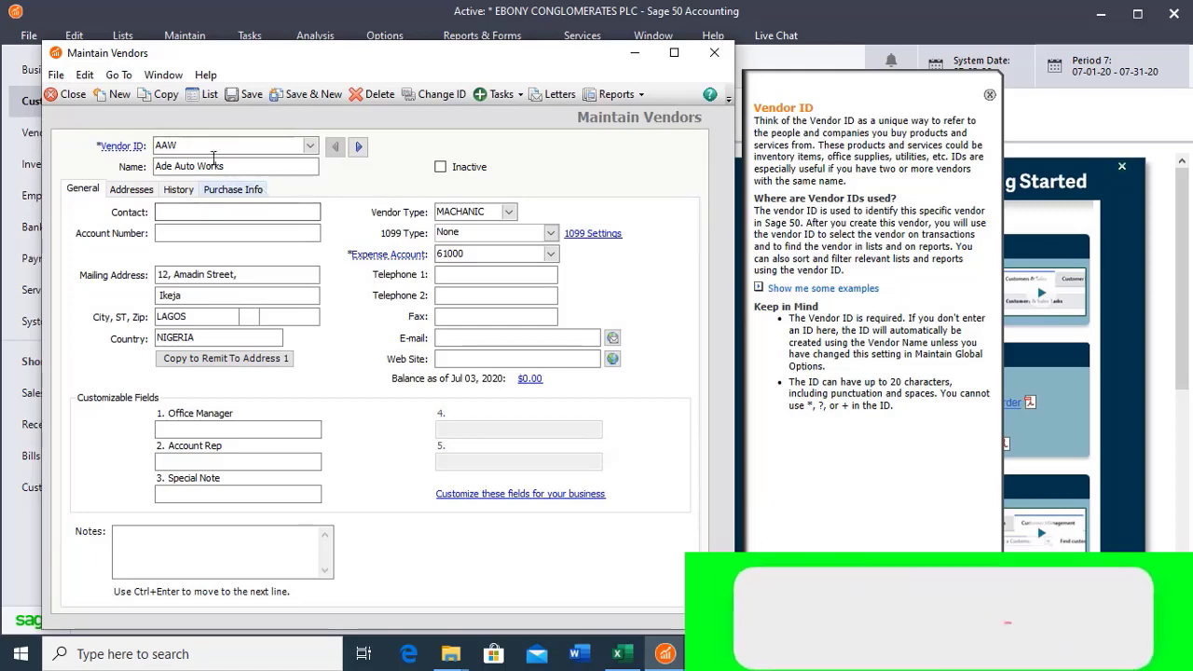
pyautogui.click(119, 97)
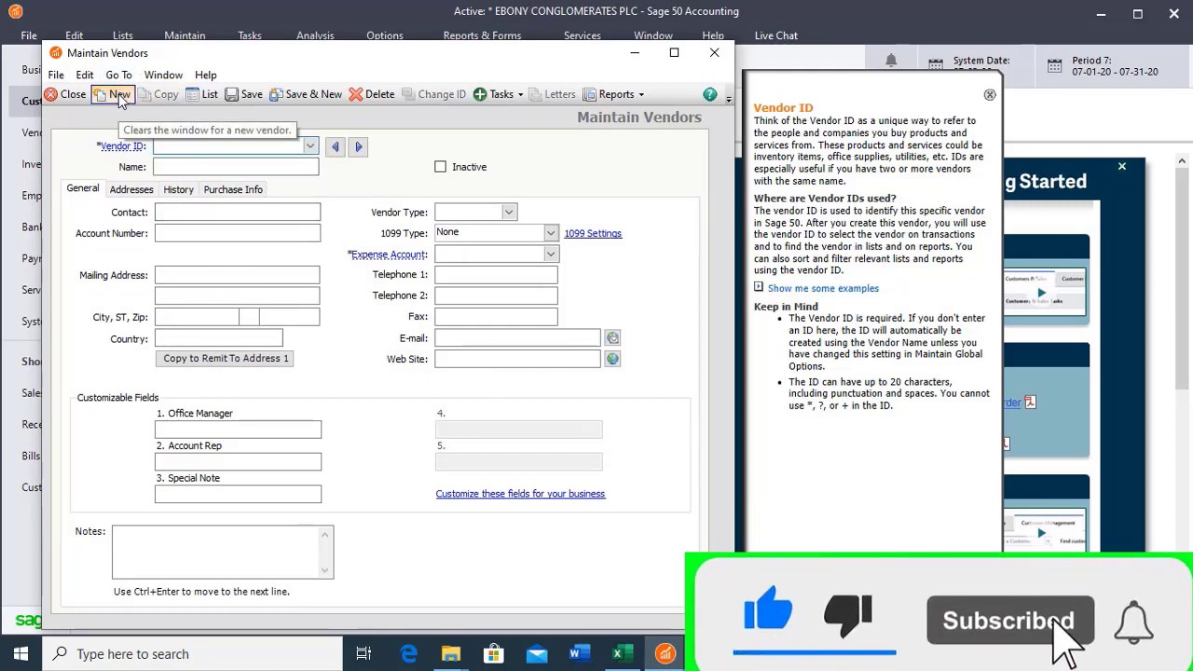